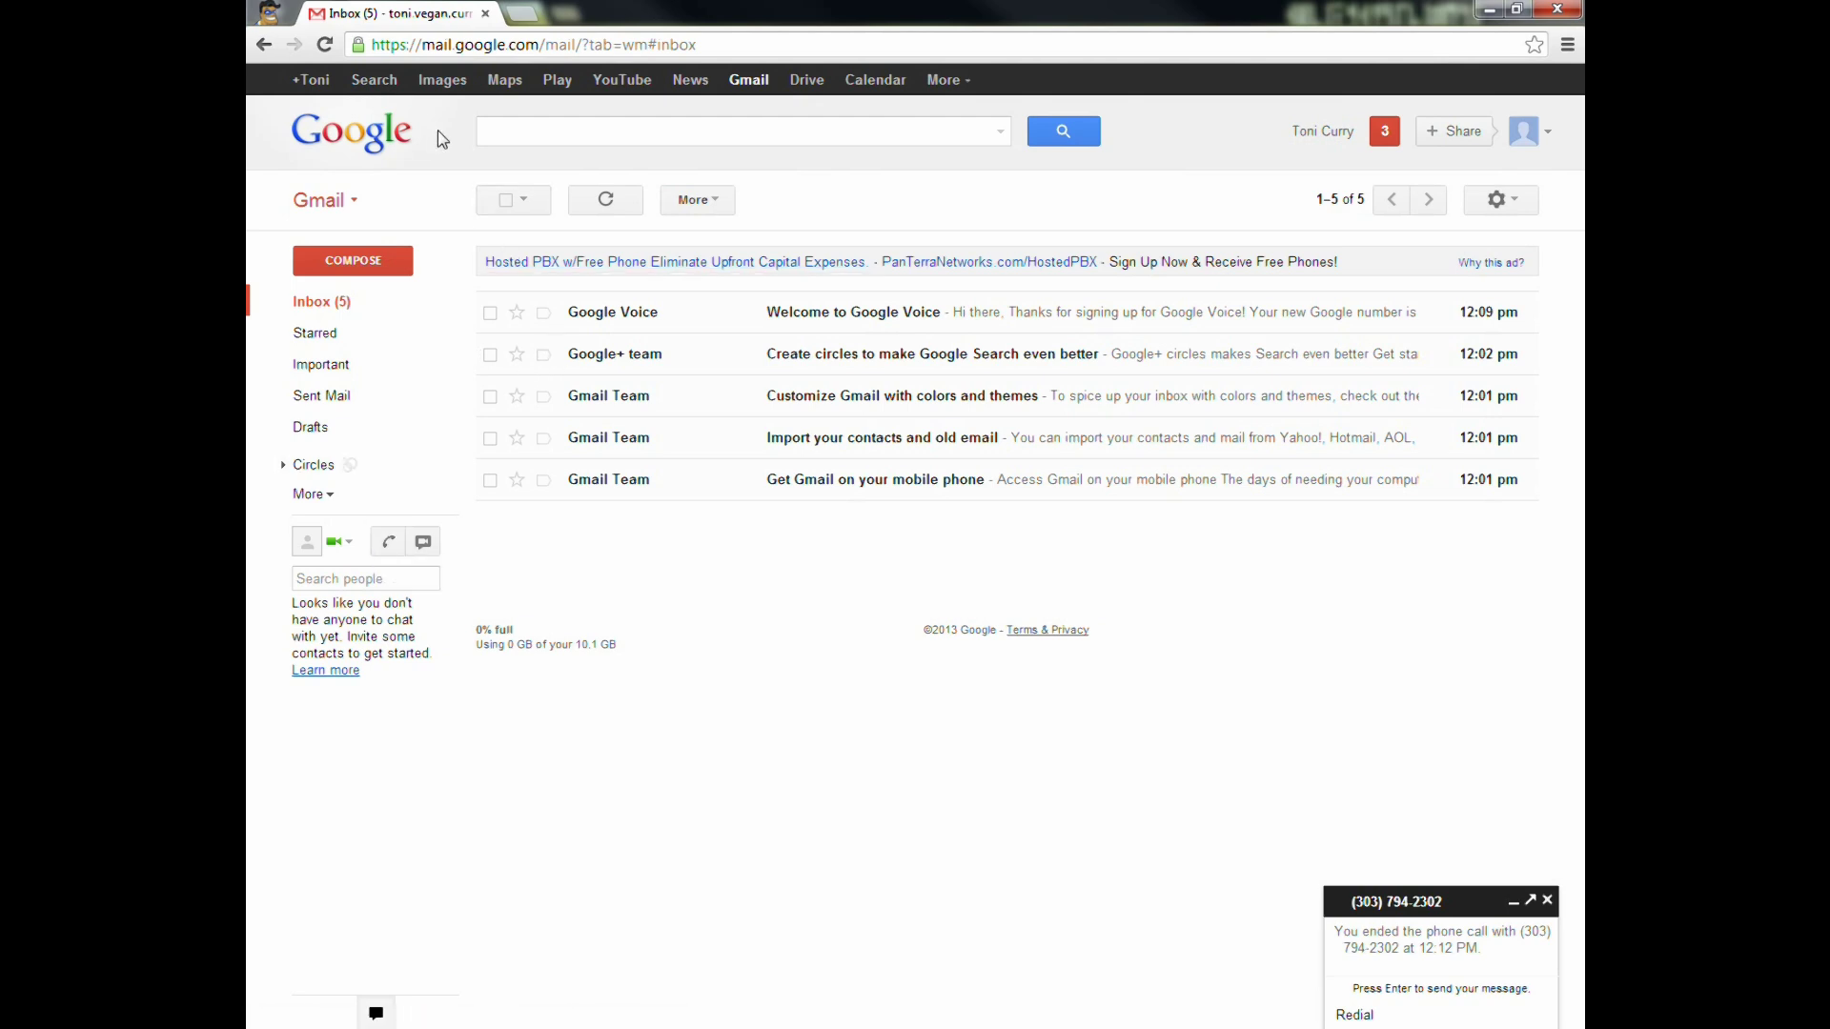
Open Google Voice in a new Chrome tab by searching 'google voice'
{"action": "left_click", "coordinate": [519, 21]}
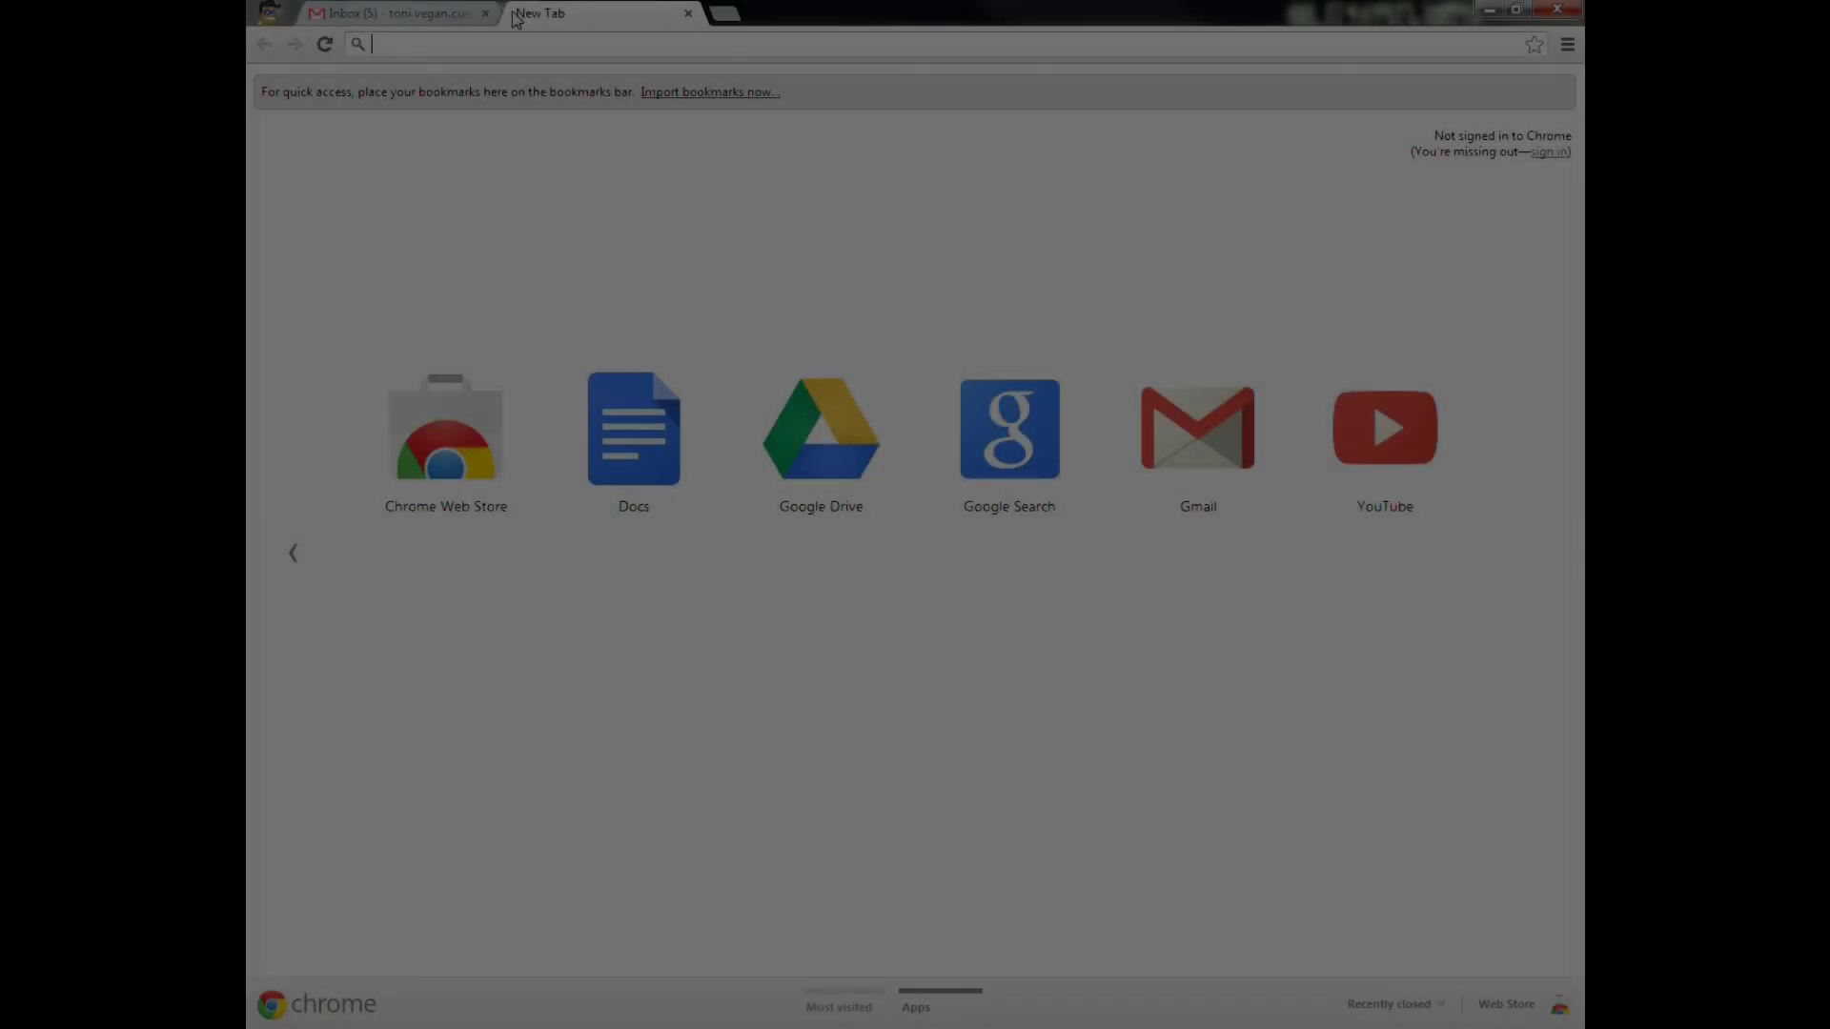
{"action": "type", "text": "google"}
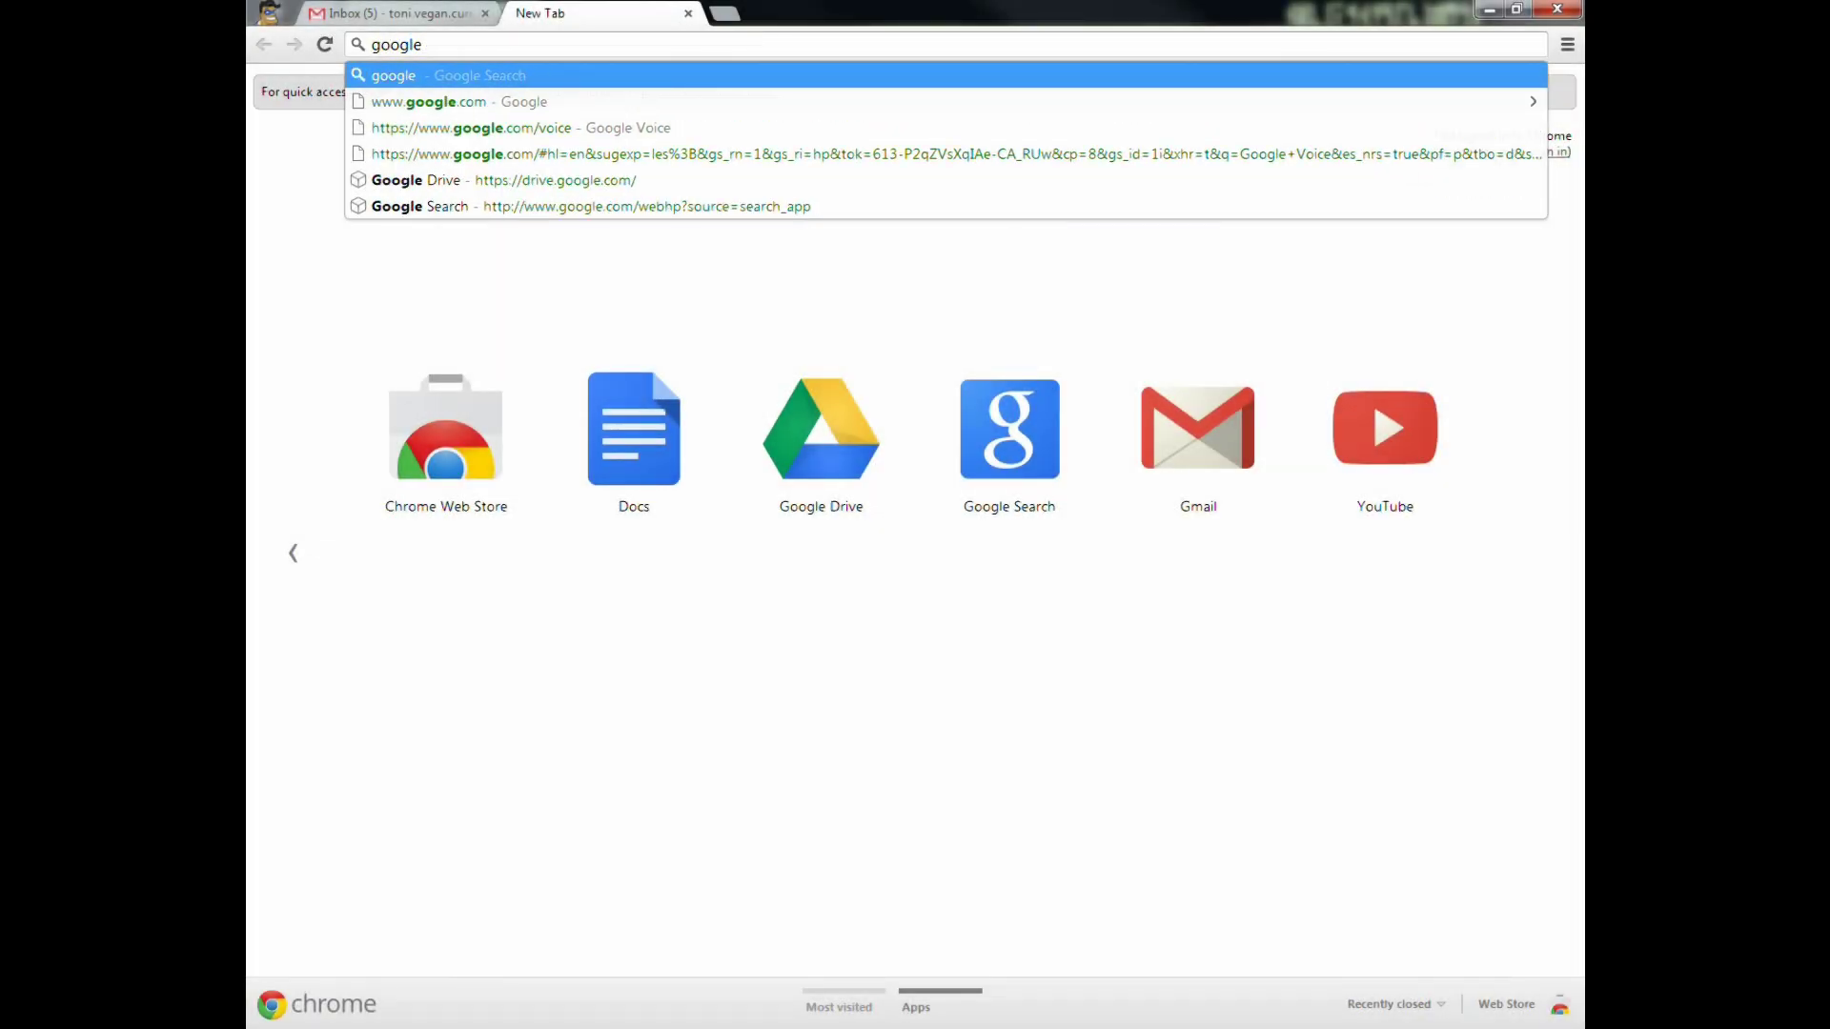
{"action": "type", "text": " voice"}
{"action": "key", "text": "Return"}
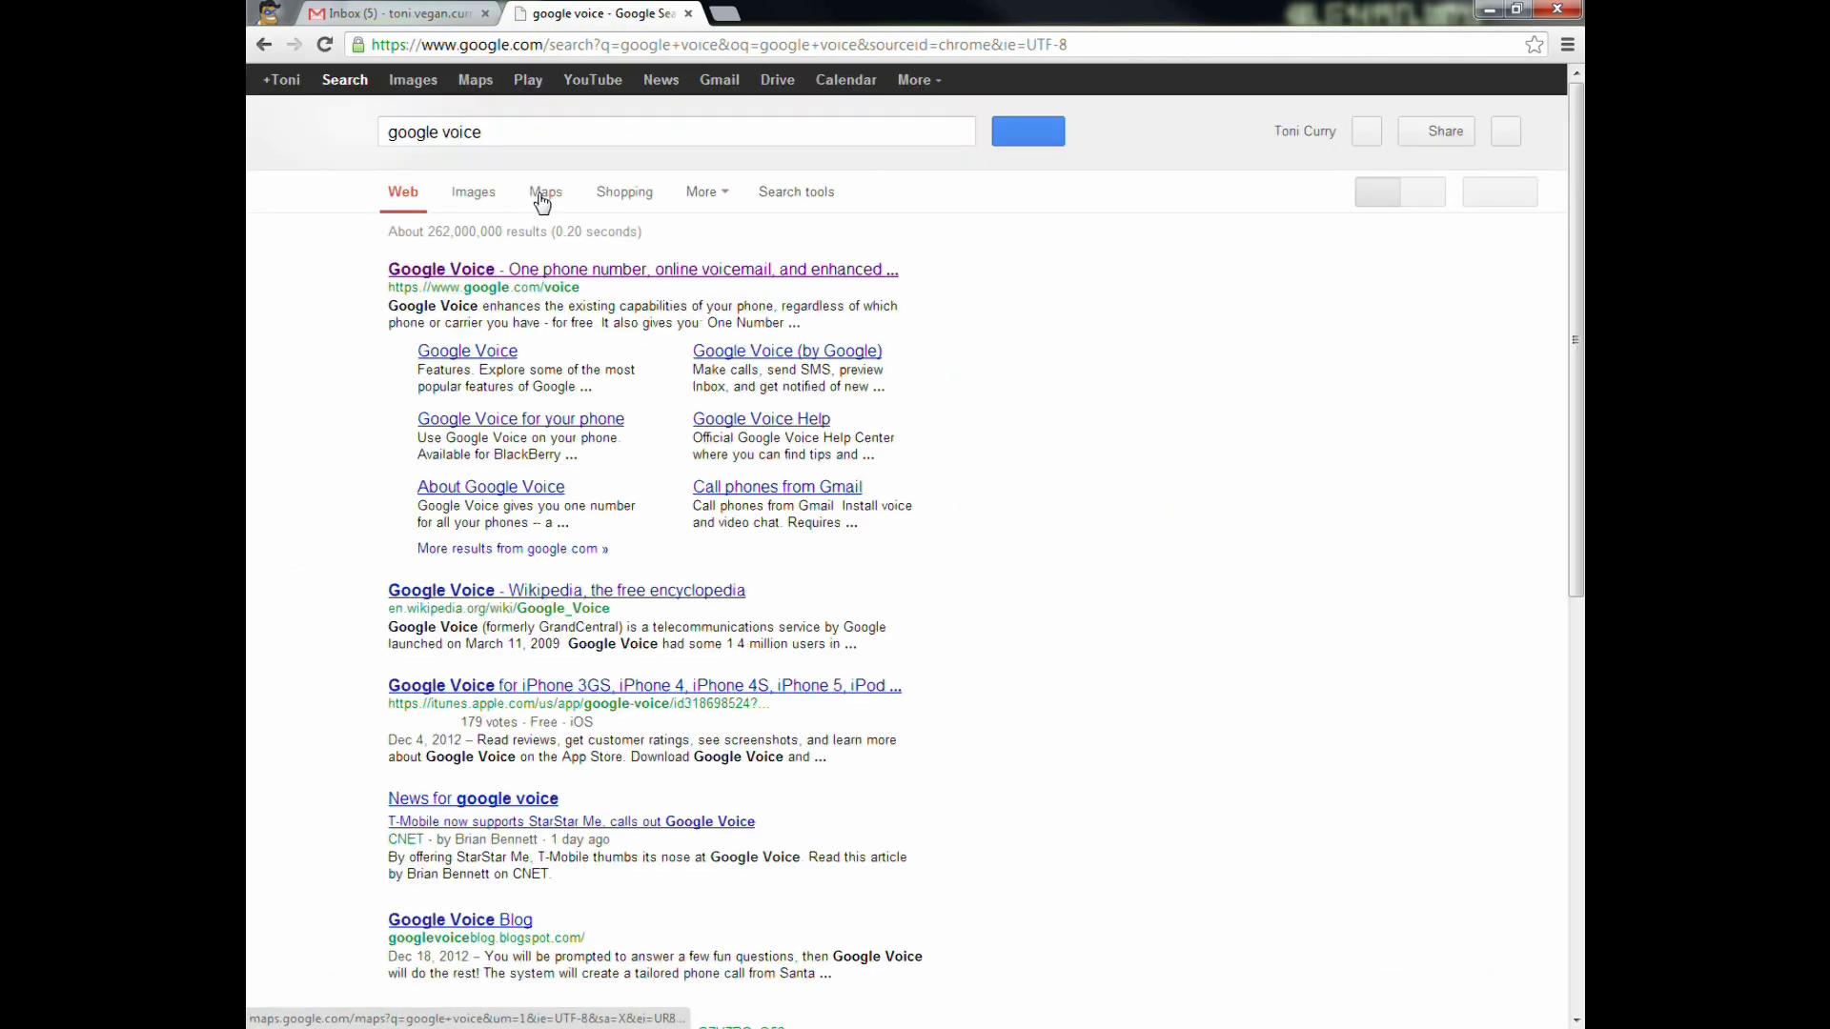
{"action": "left_click", "coordinate": [508, 269]}
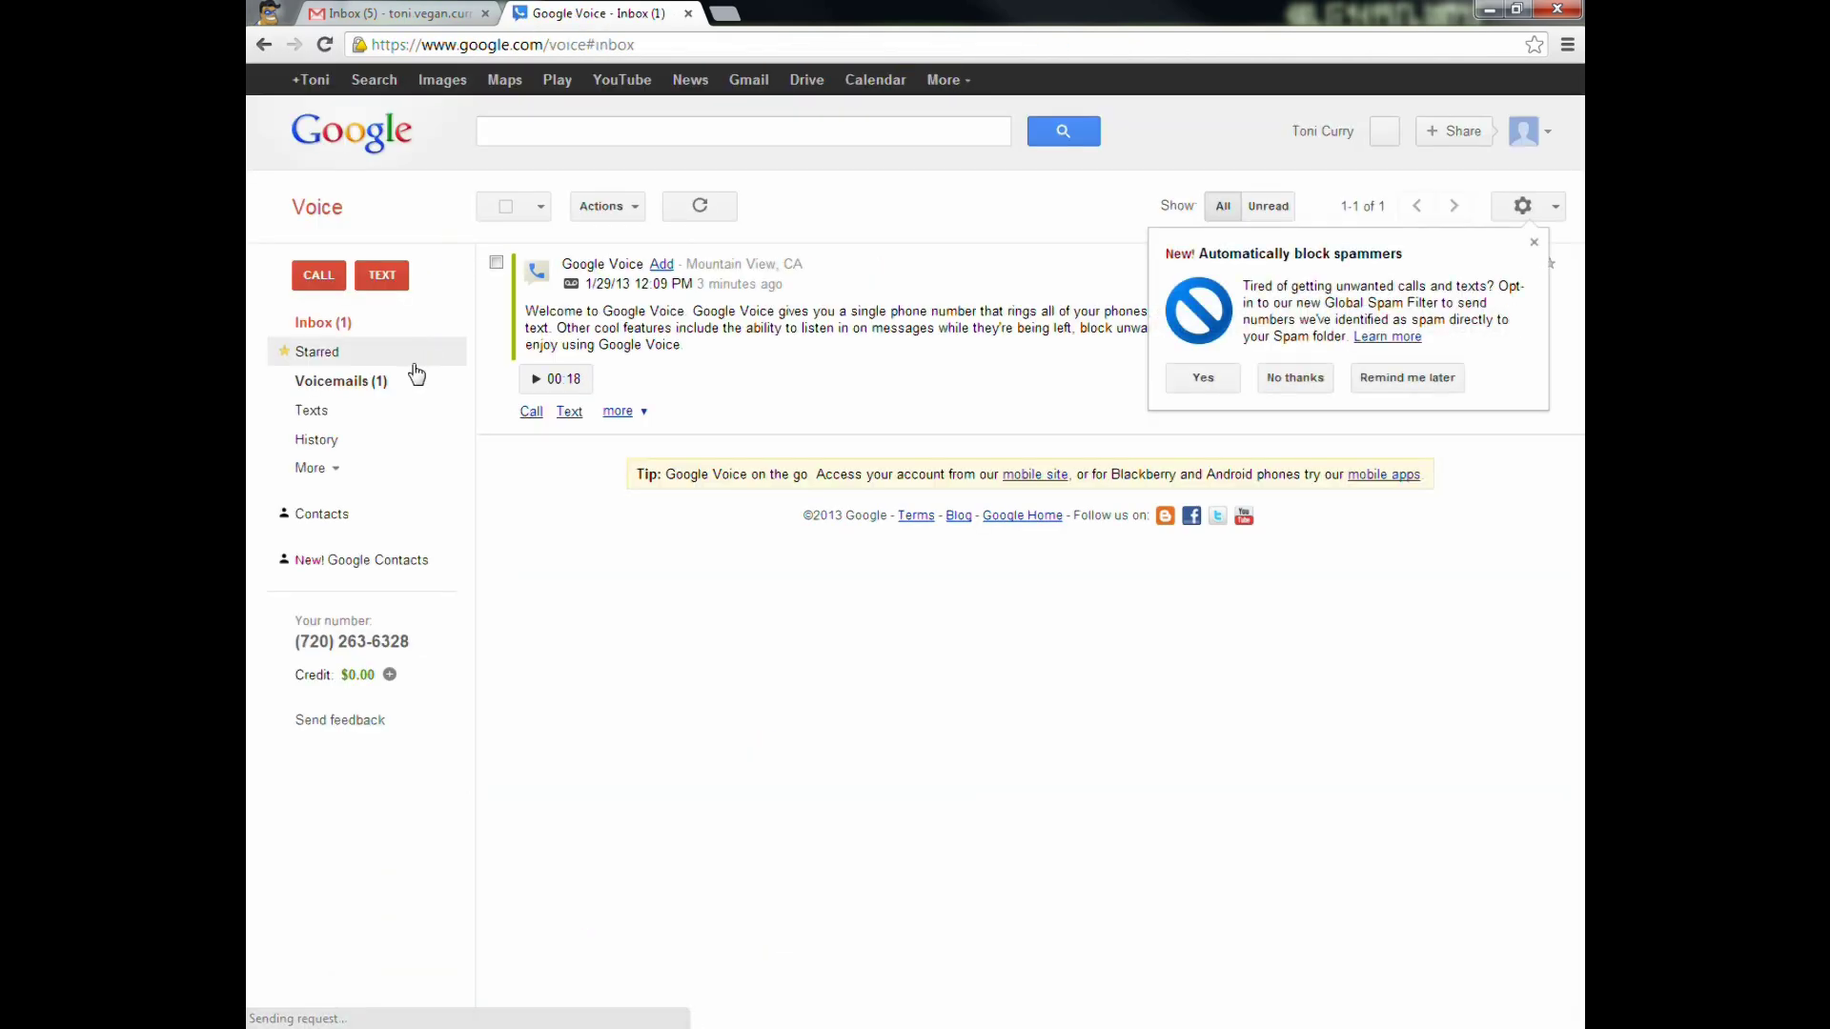
Open a new text message form with empty To and Message fields, and close the spam-blocking popup
{"action": "left_click", "coordinate": [381, 275]}
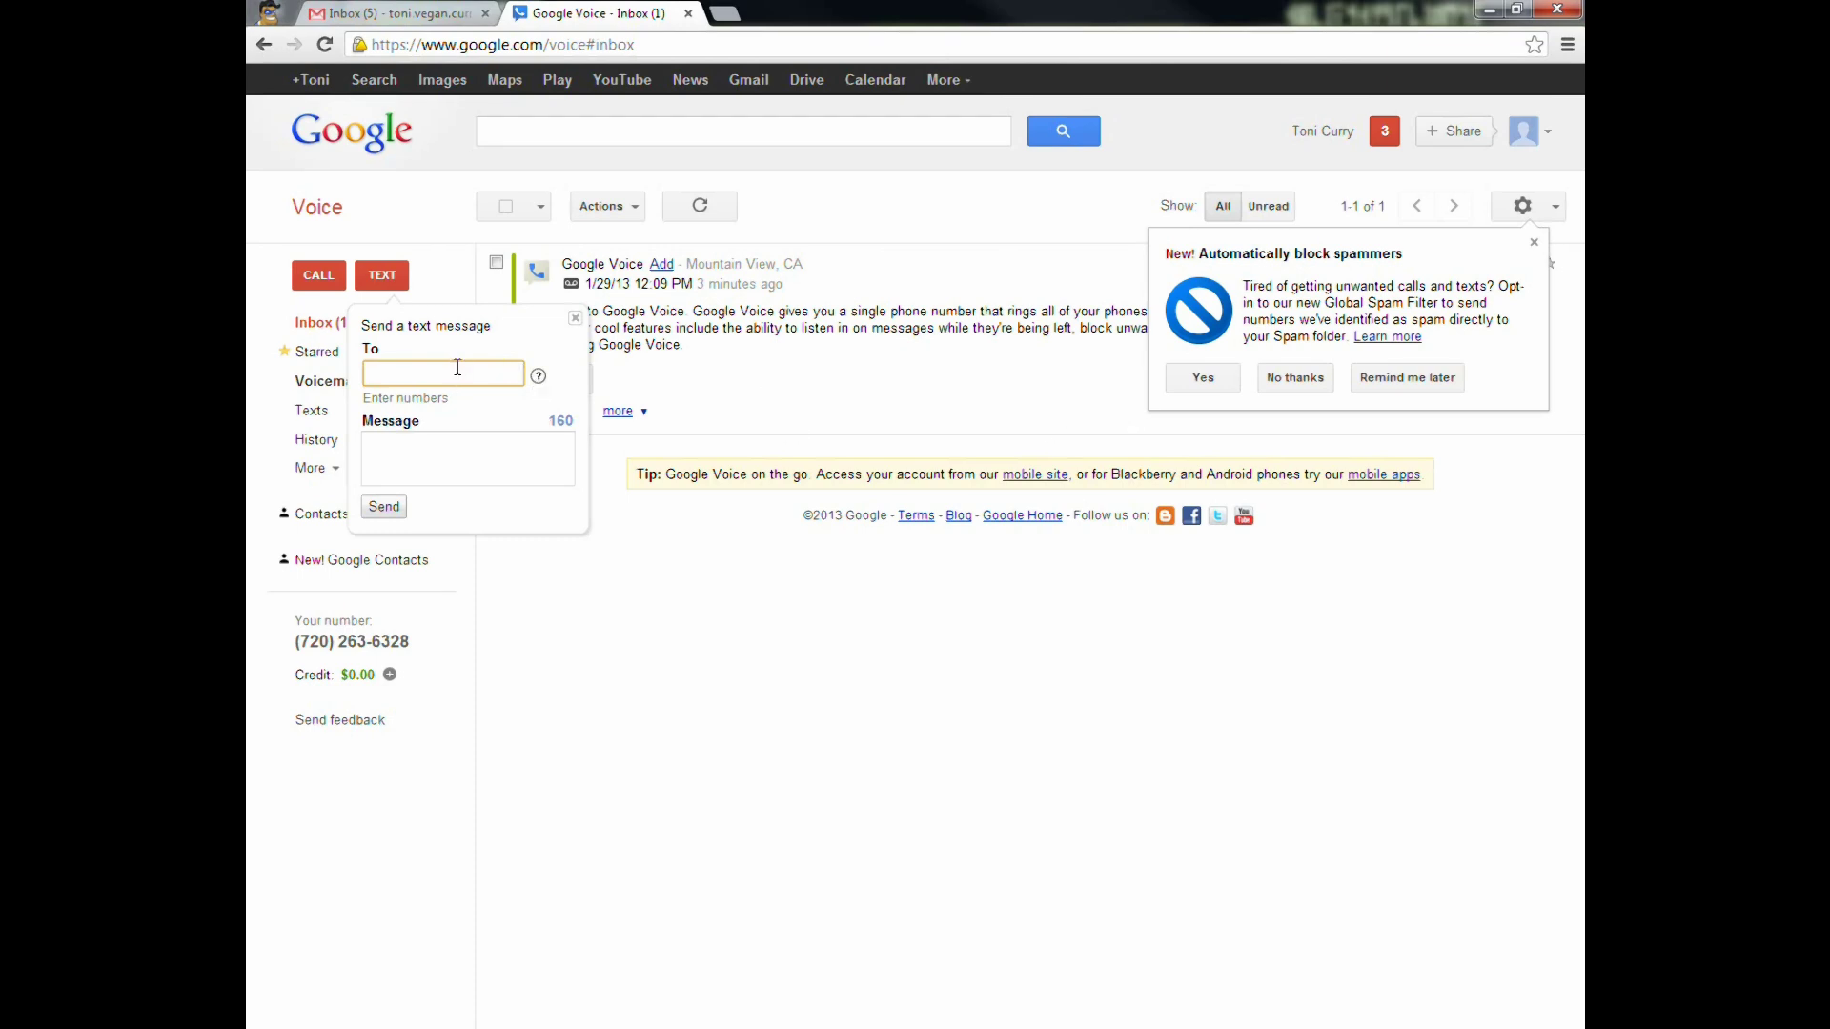
{"action": "left_click", "coordinate": [483, 461]}
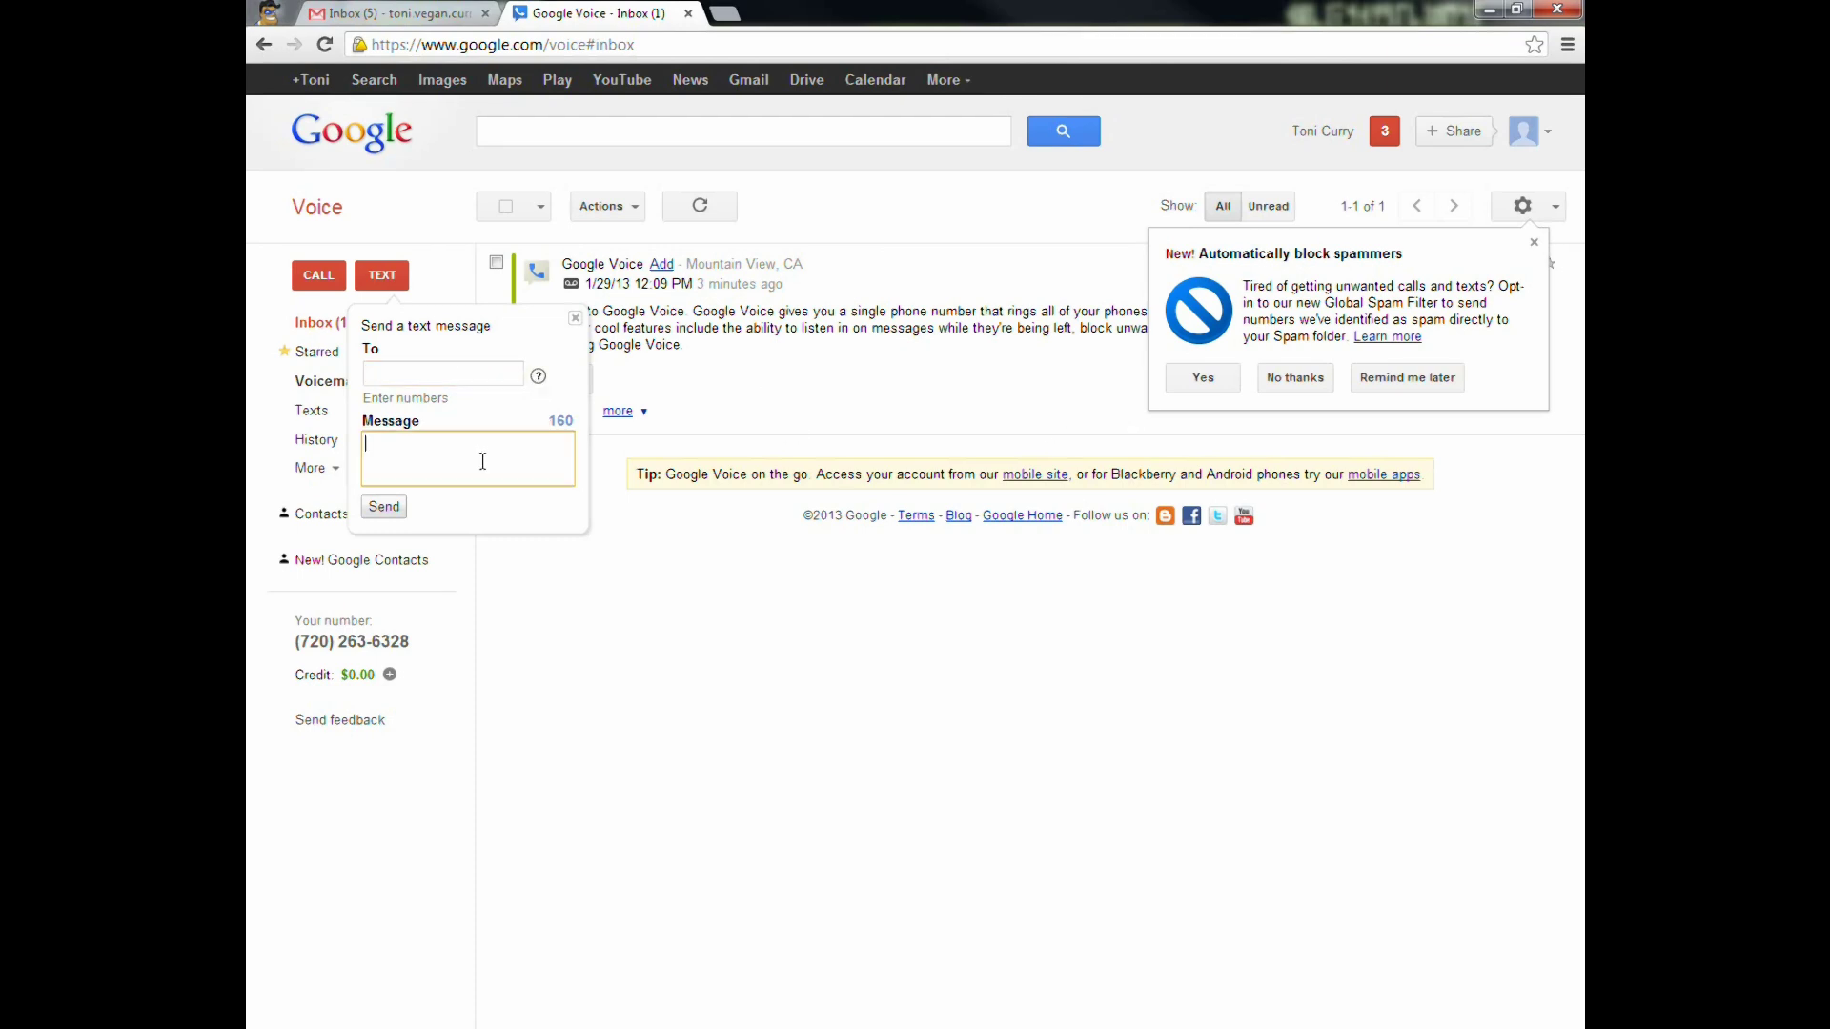
{"action": "left_click", "coordinate": [426, 372]}
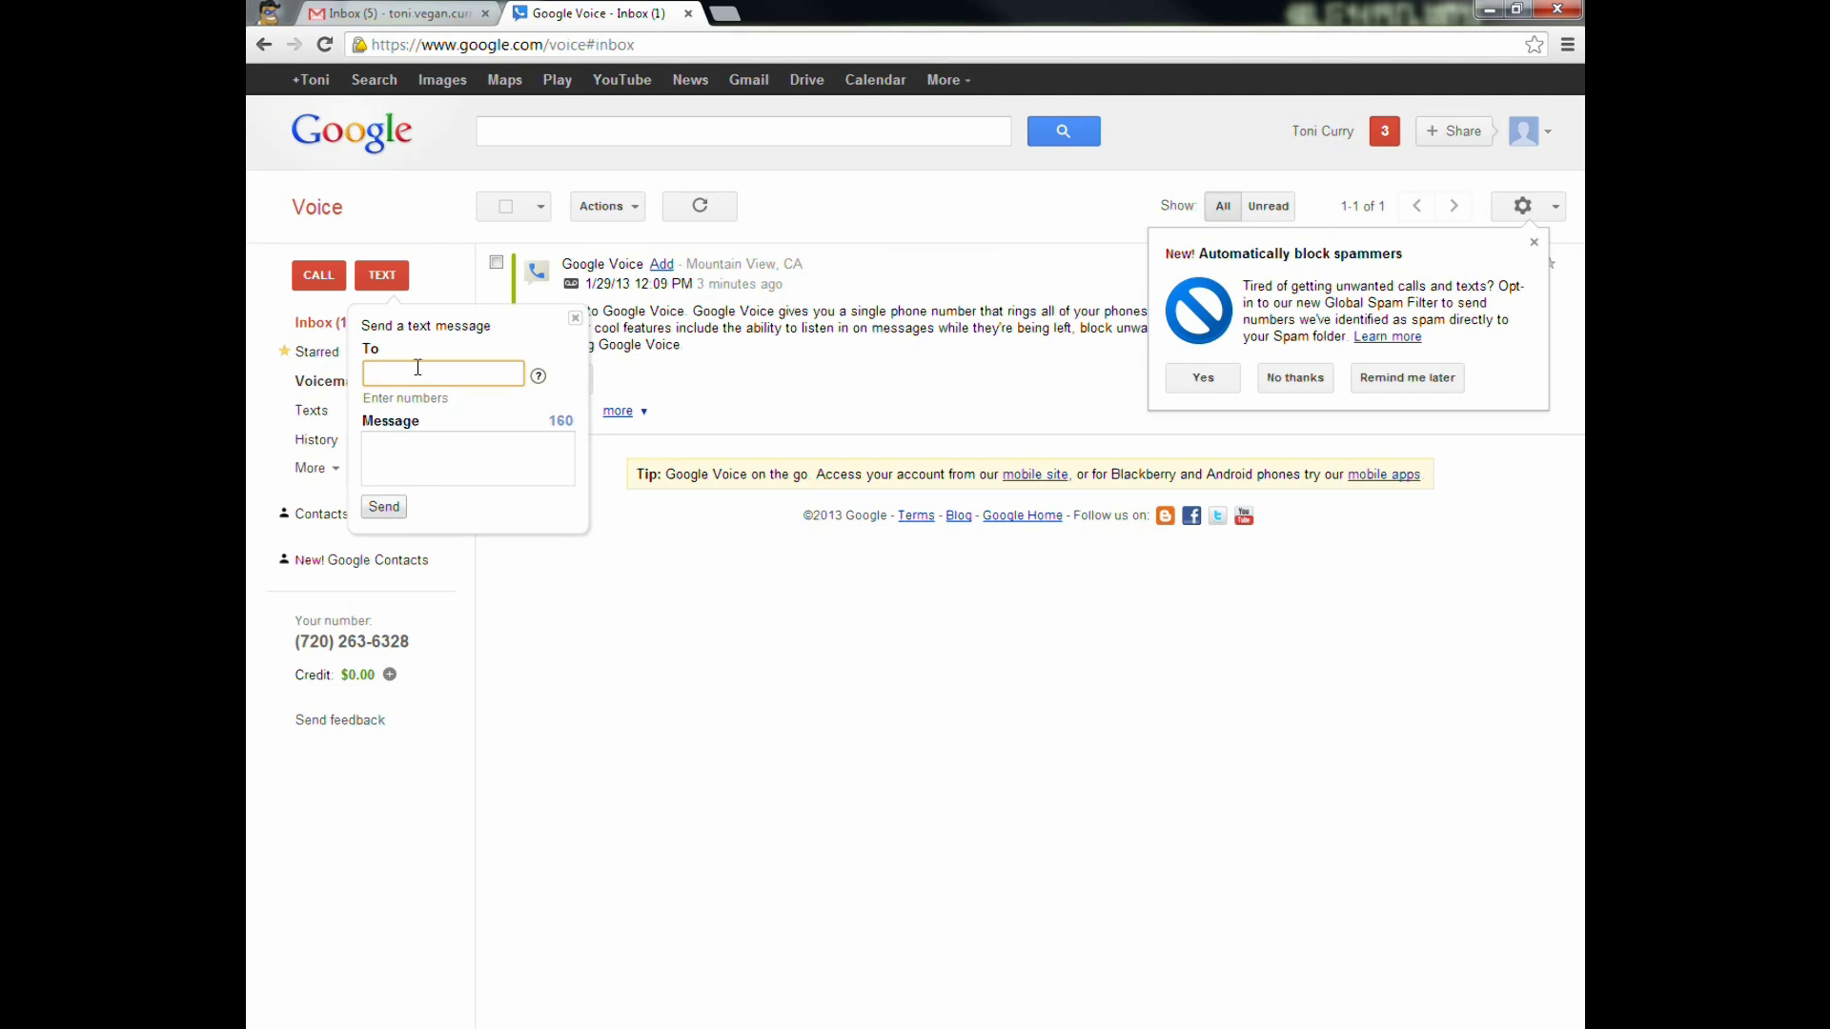
{"action": "left_click", "coordinate": [670, 594]}
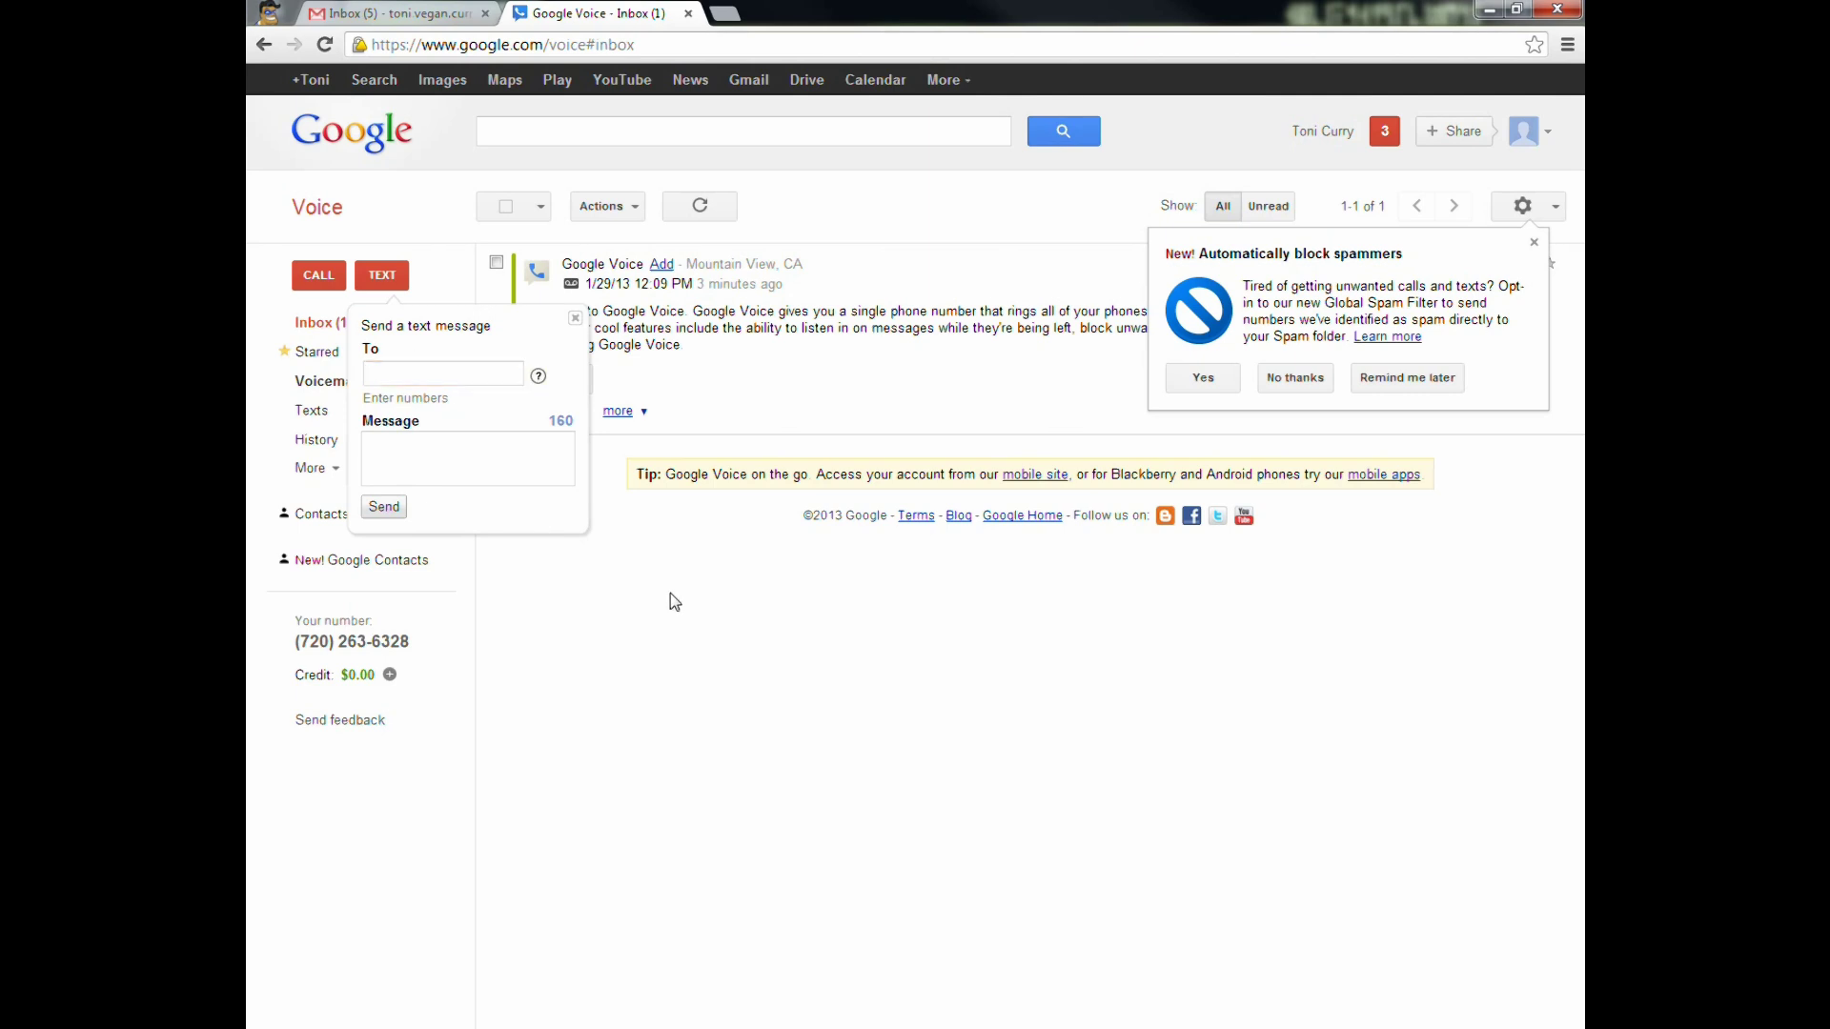
{"action": "left_click", "coordinate": [1533, 243]}
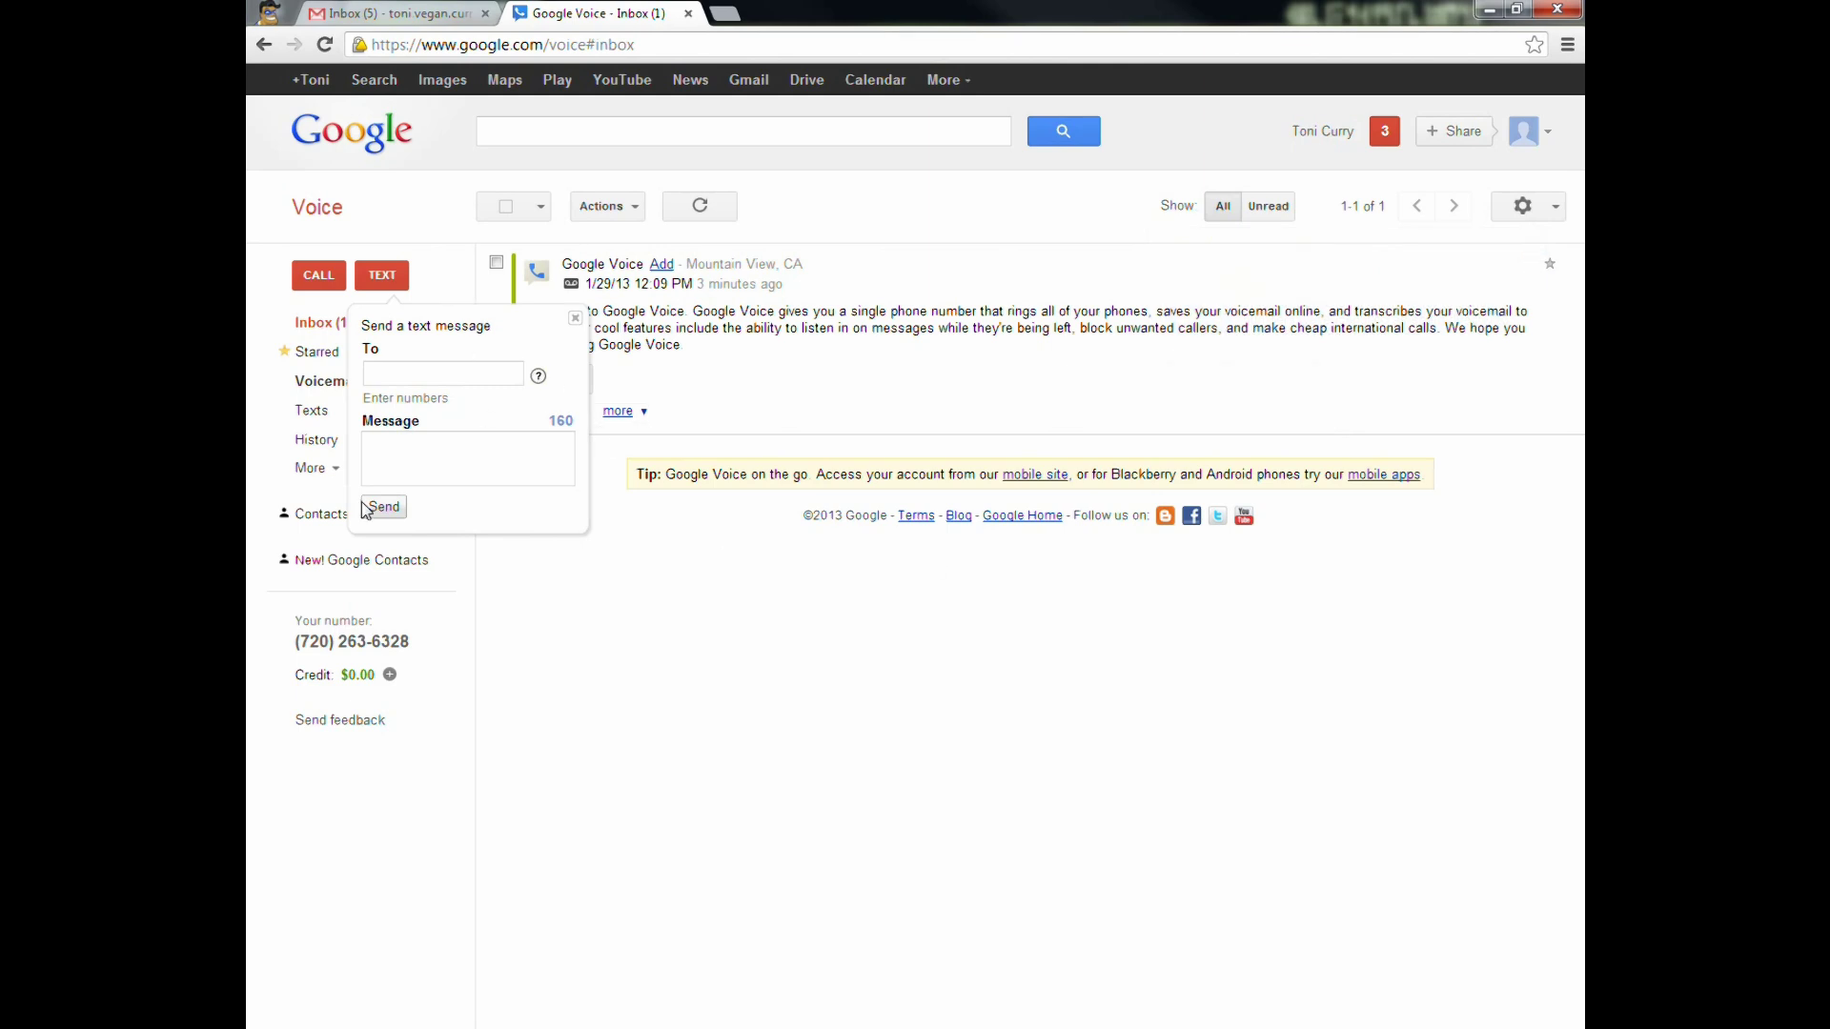
Discard the unsent text and go to Settings from the gear menu
{"action": "left_click", "coordinate": [574, 317]}
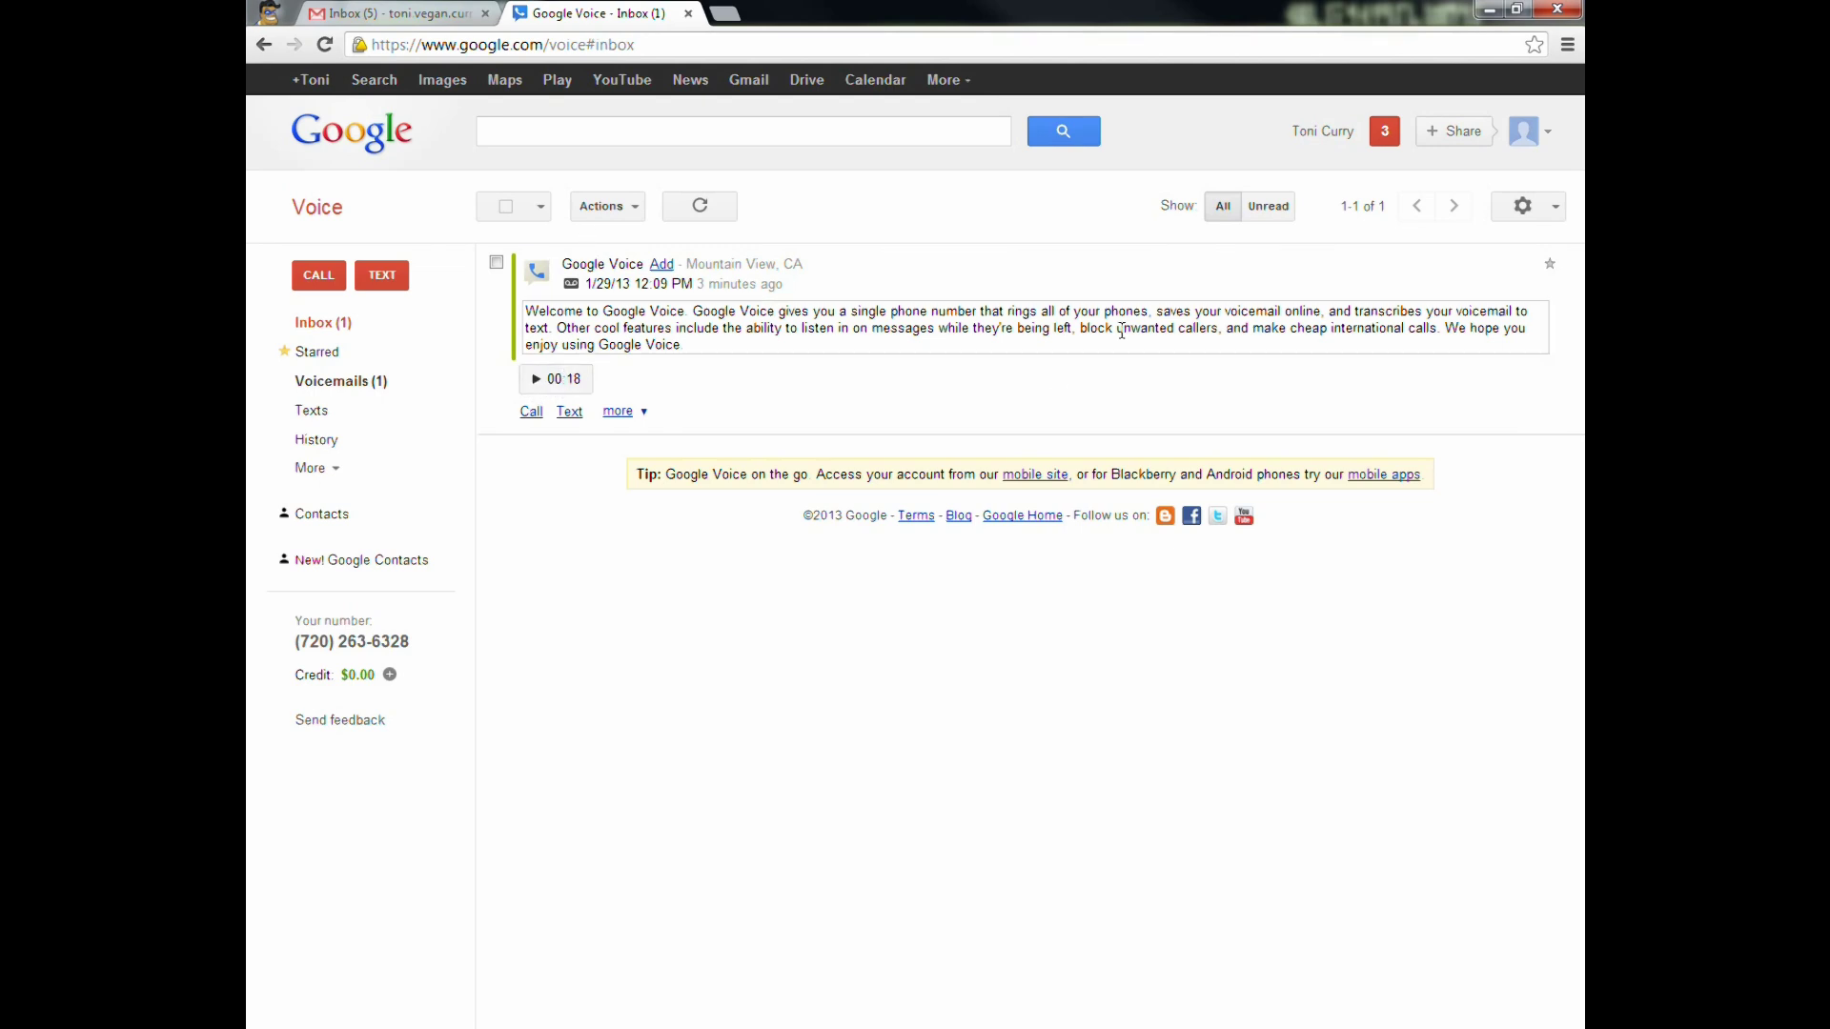
{"action": "left_click", "coordinate": [1523, 215]}
{"action": "left_click", "coordinate": [1525, 248]}
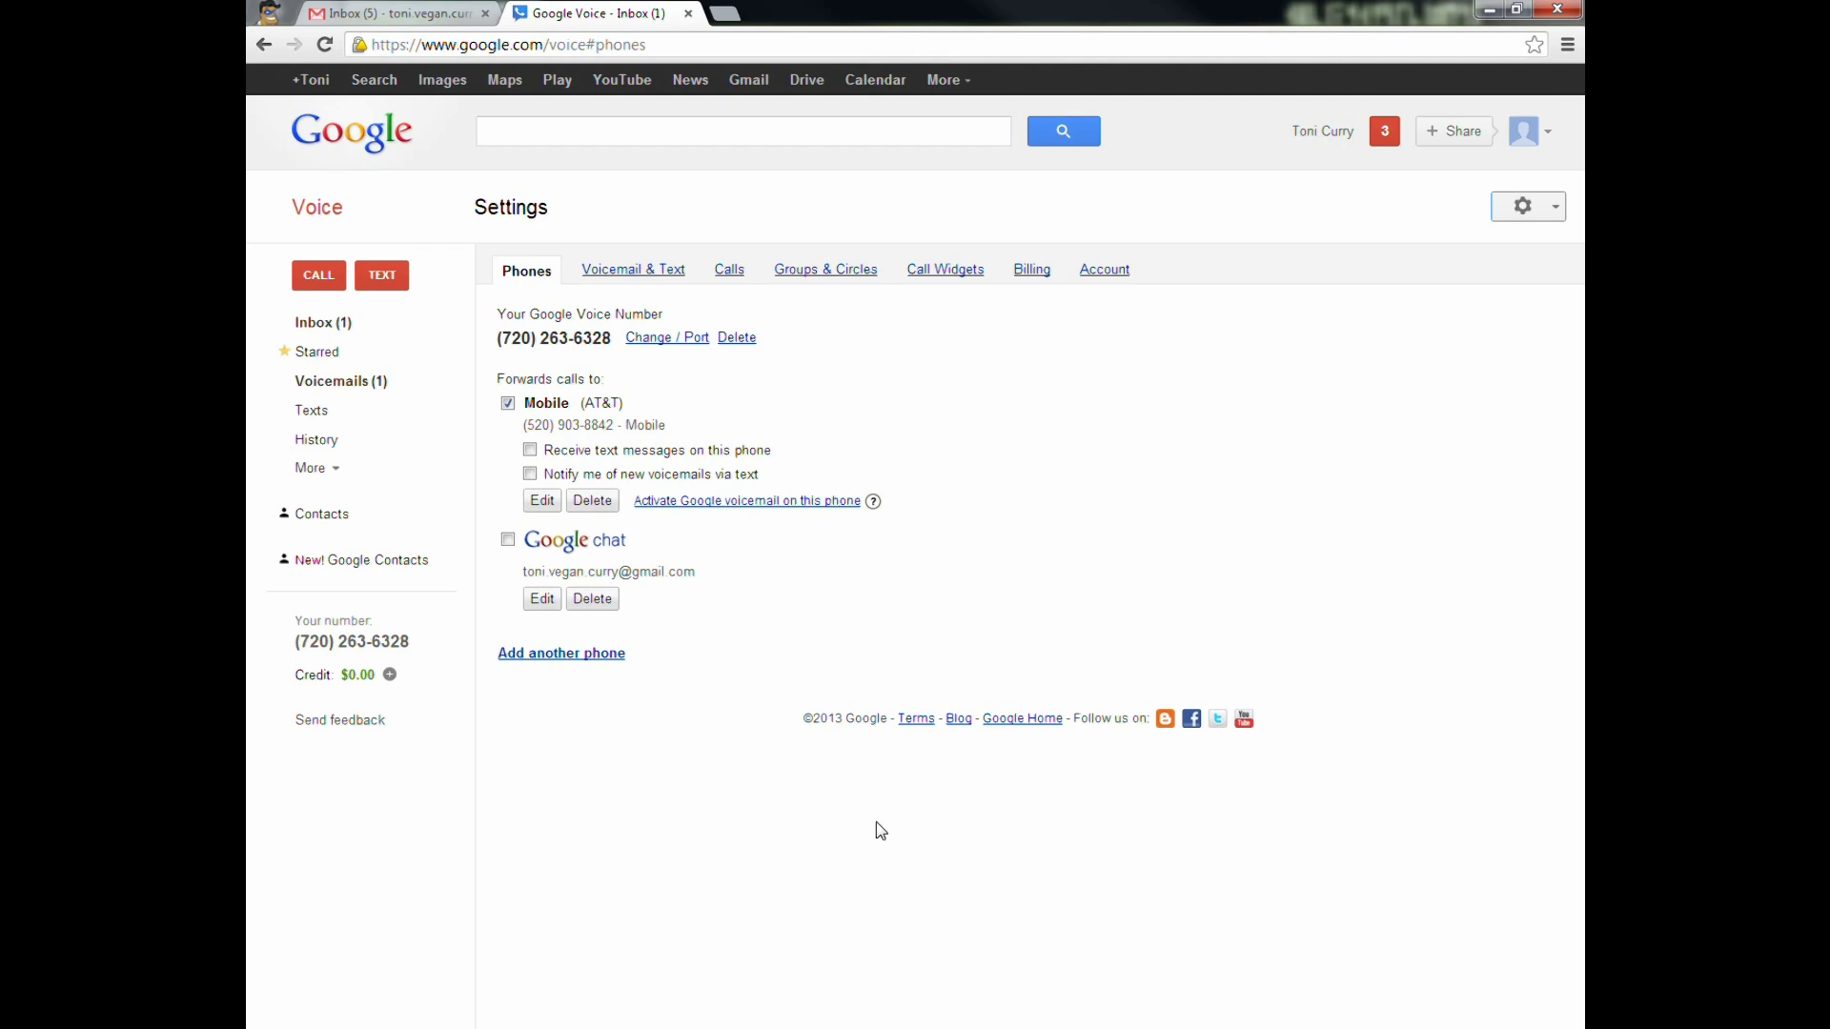
Uncheck Mobile and check Google chat for call forwarding, comparing against the Gmail tab
{"action": "left_click", "coordinate": [508, 405]}
{"action": "left_click", "coordinate": [508, 540]}
{"action": "left_click", "coordinate": [371, 13]}
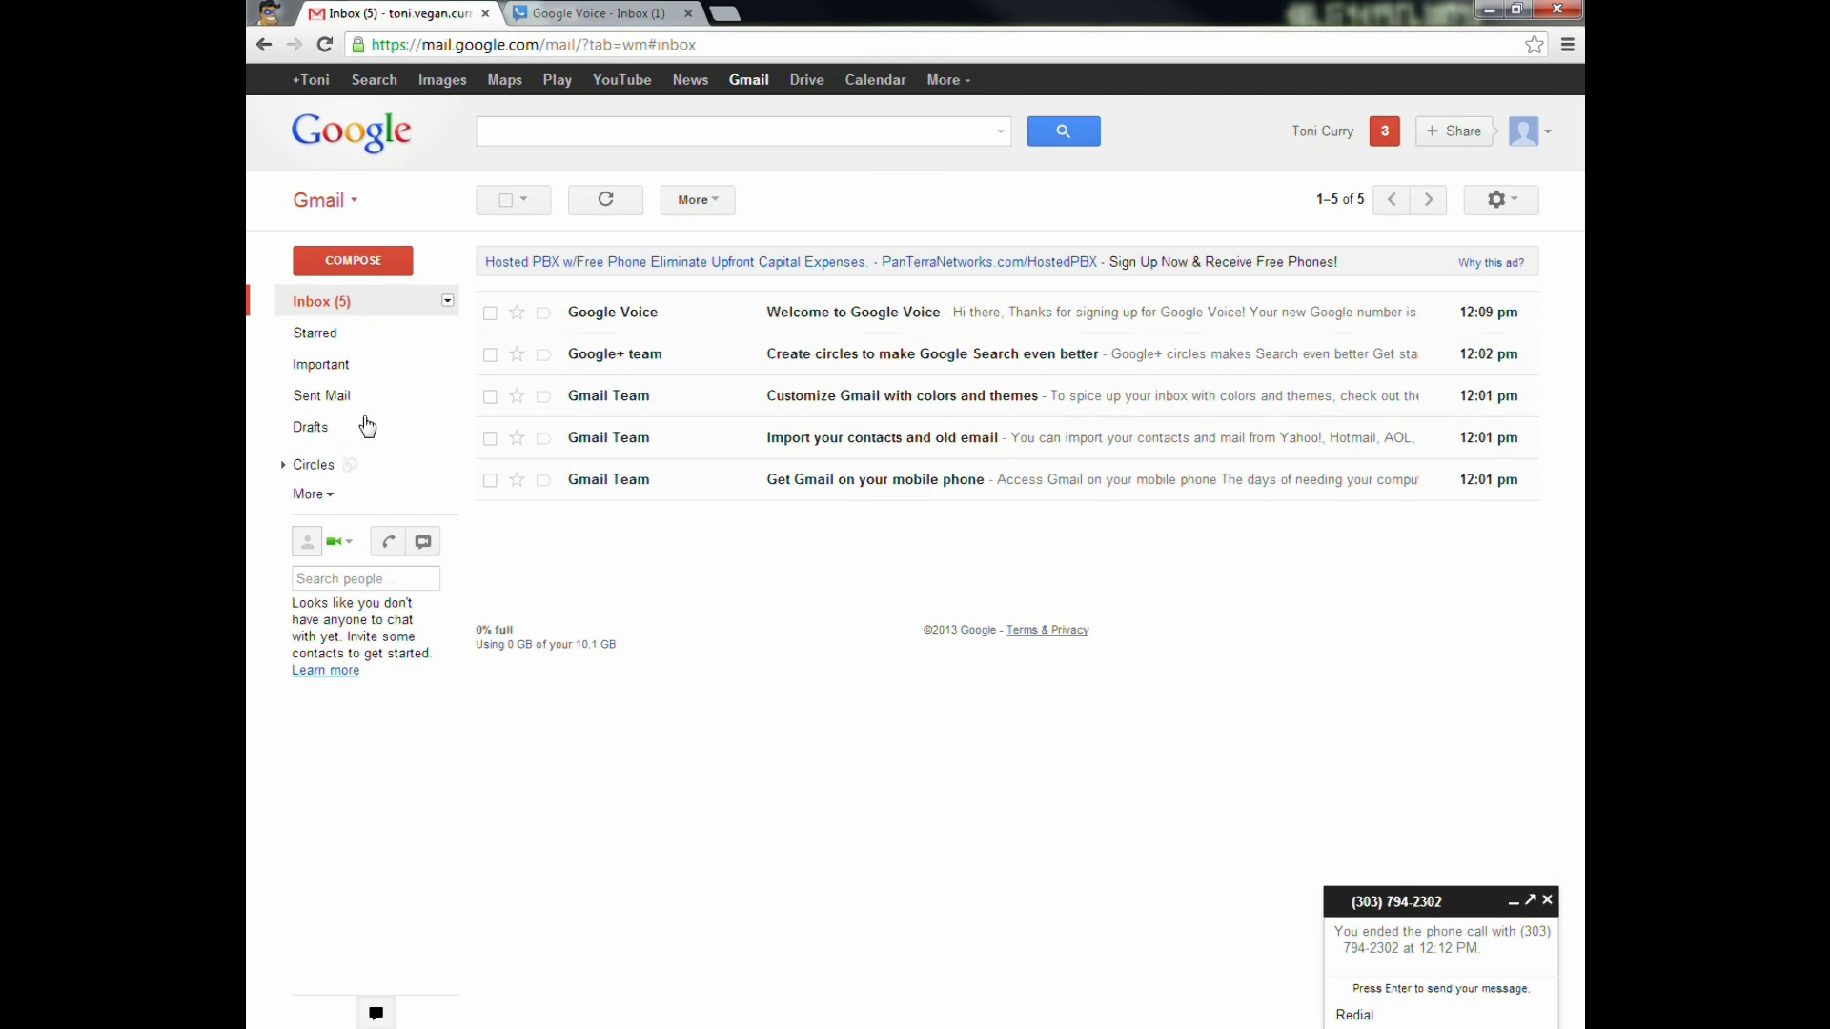
{"action": "left_click", "coordinate": [590, 13]}
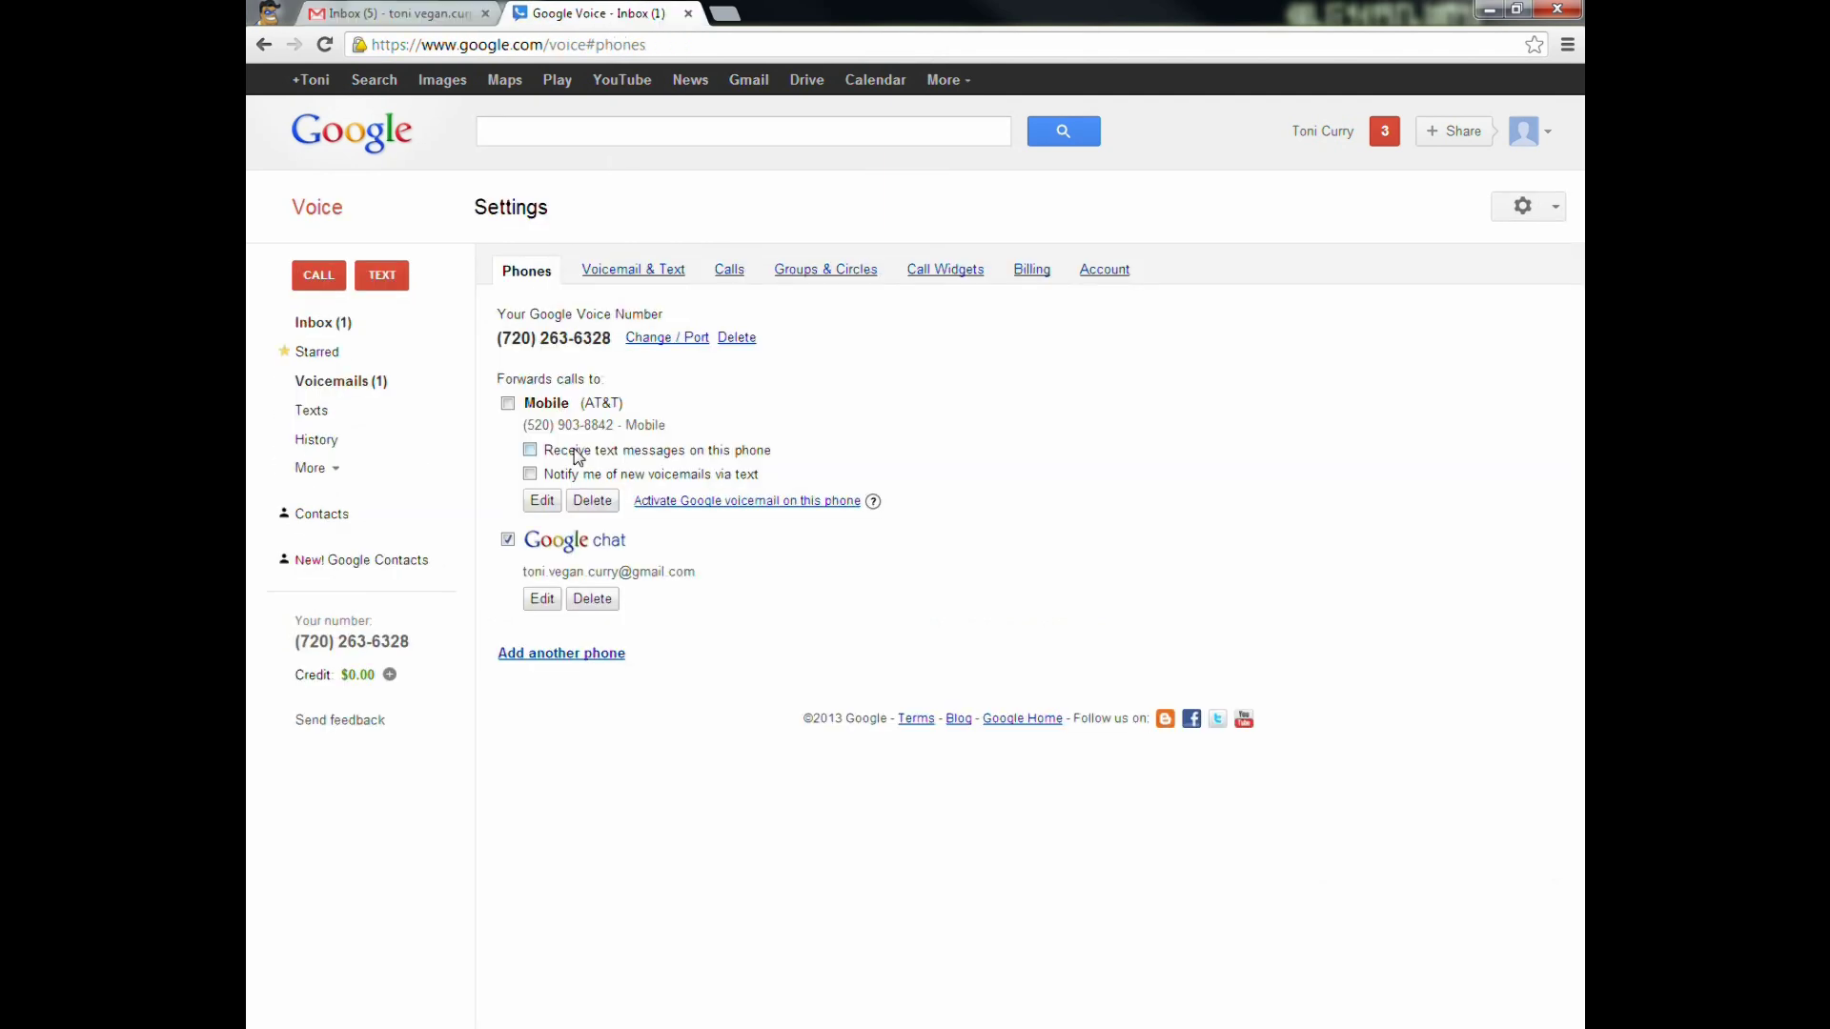
{"action": "left_click", "coordinate": [390, 13]}
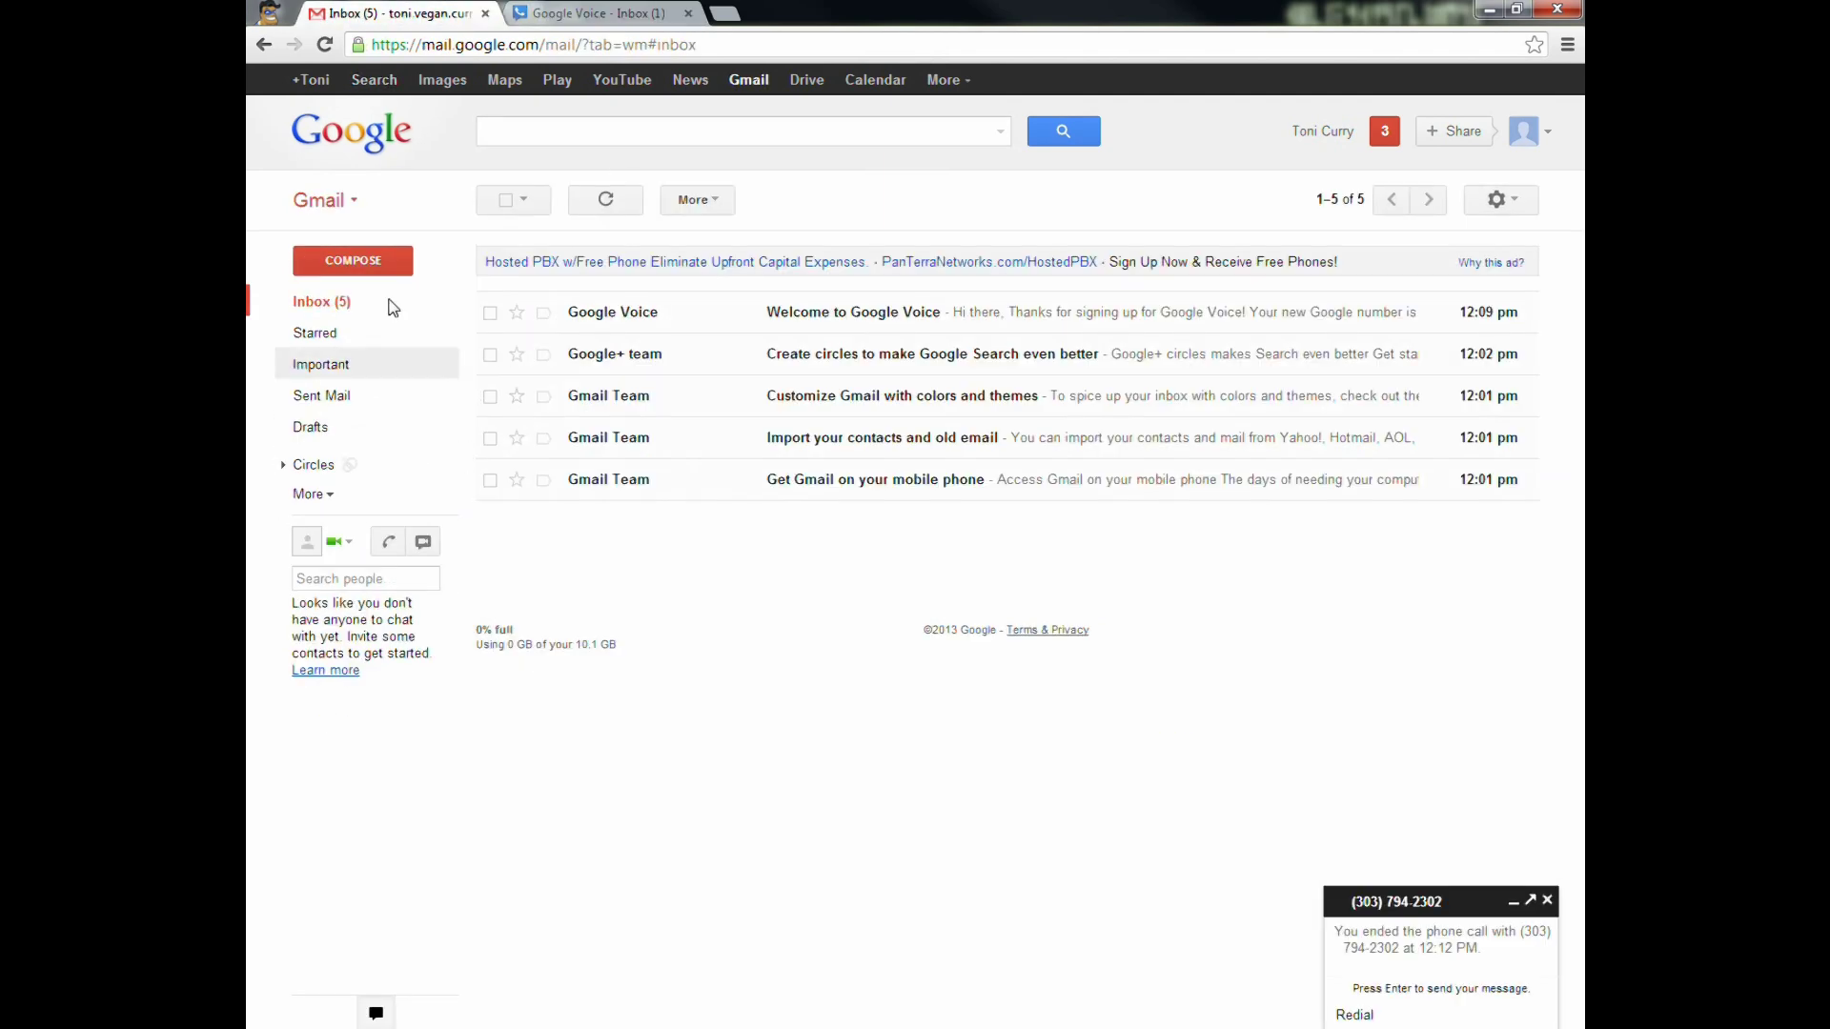
{"action": "left_click", "coordinate": [571, 13]}
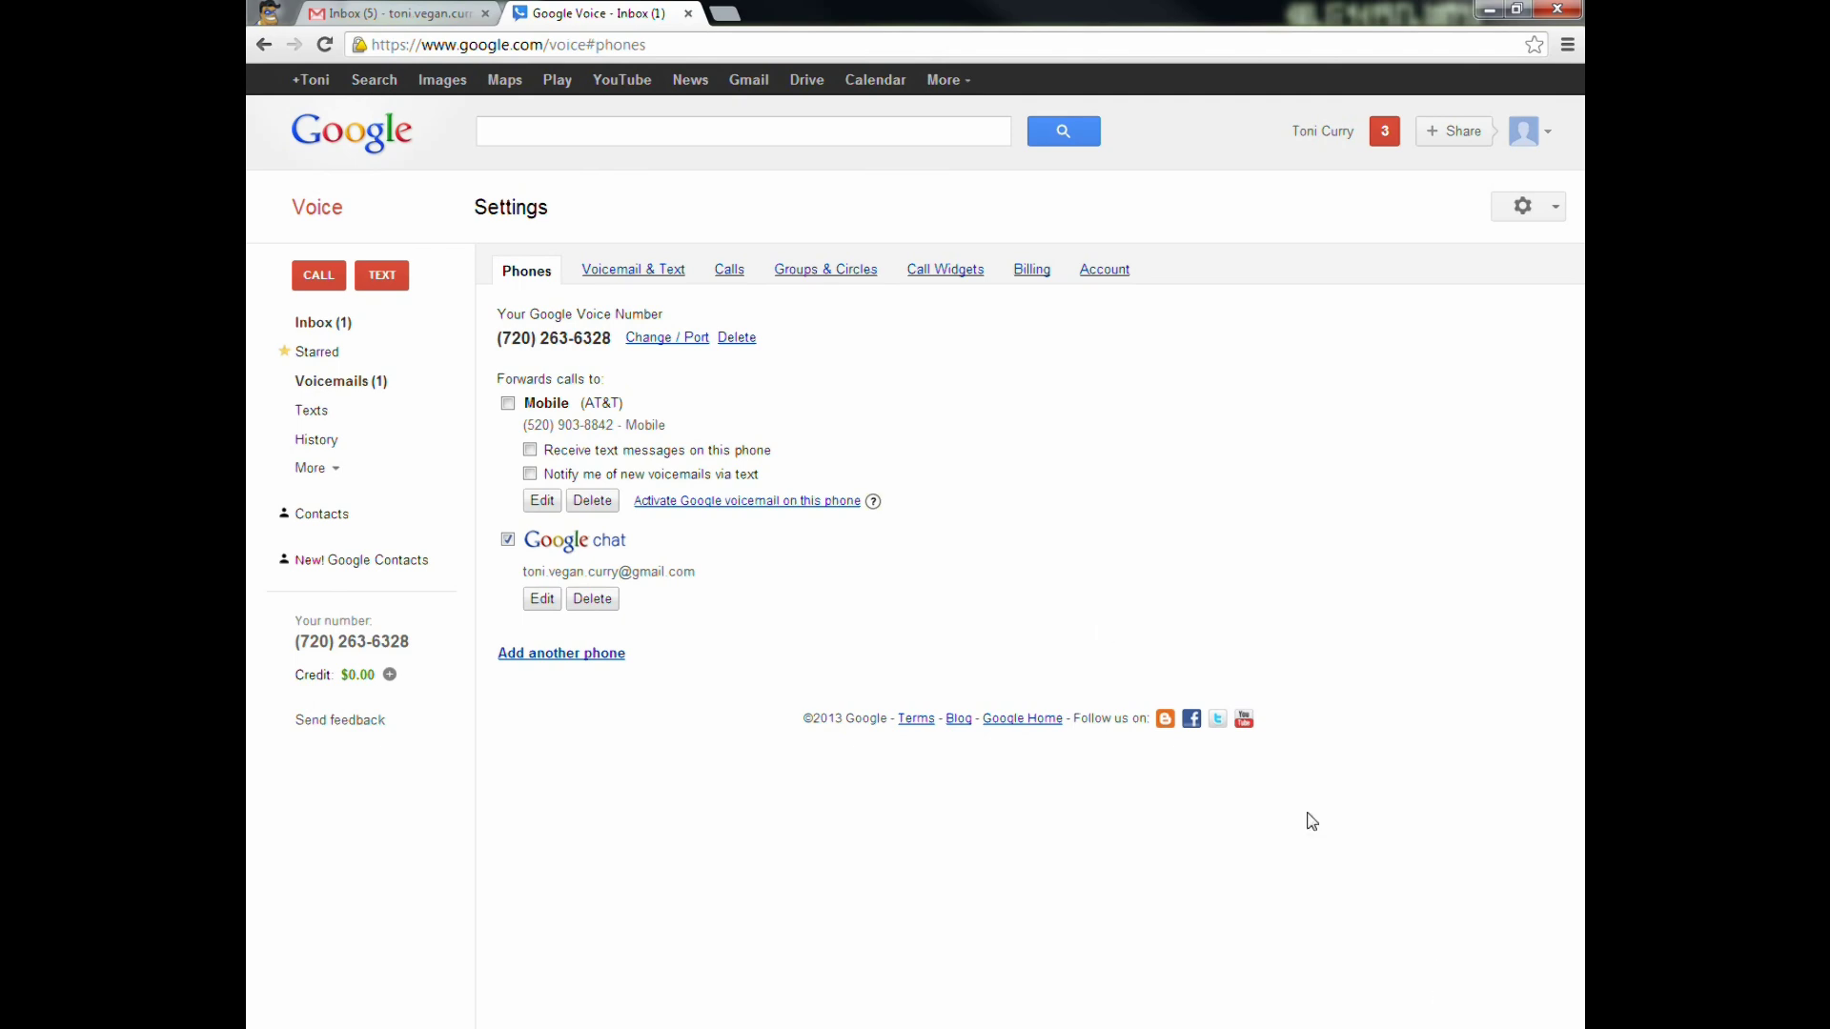
{"action": "left_click", "coordinate": [433, 16]}
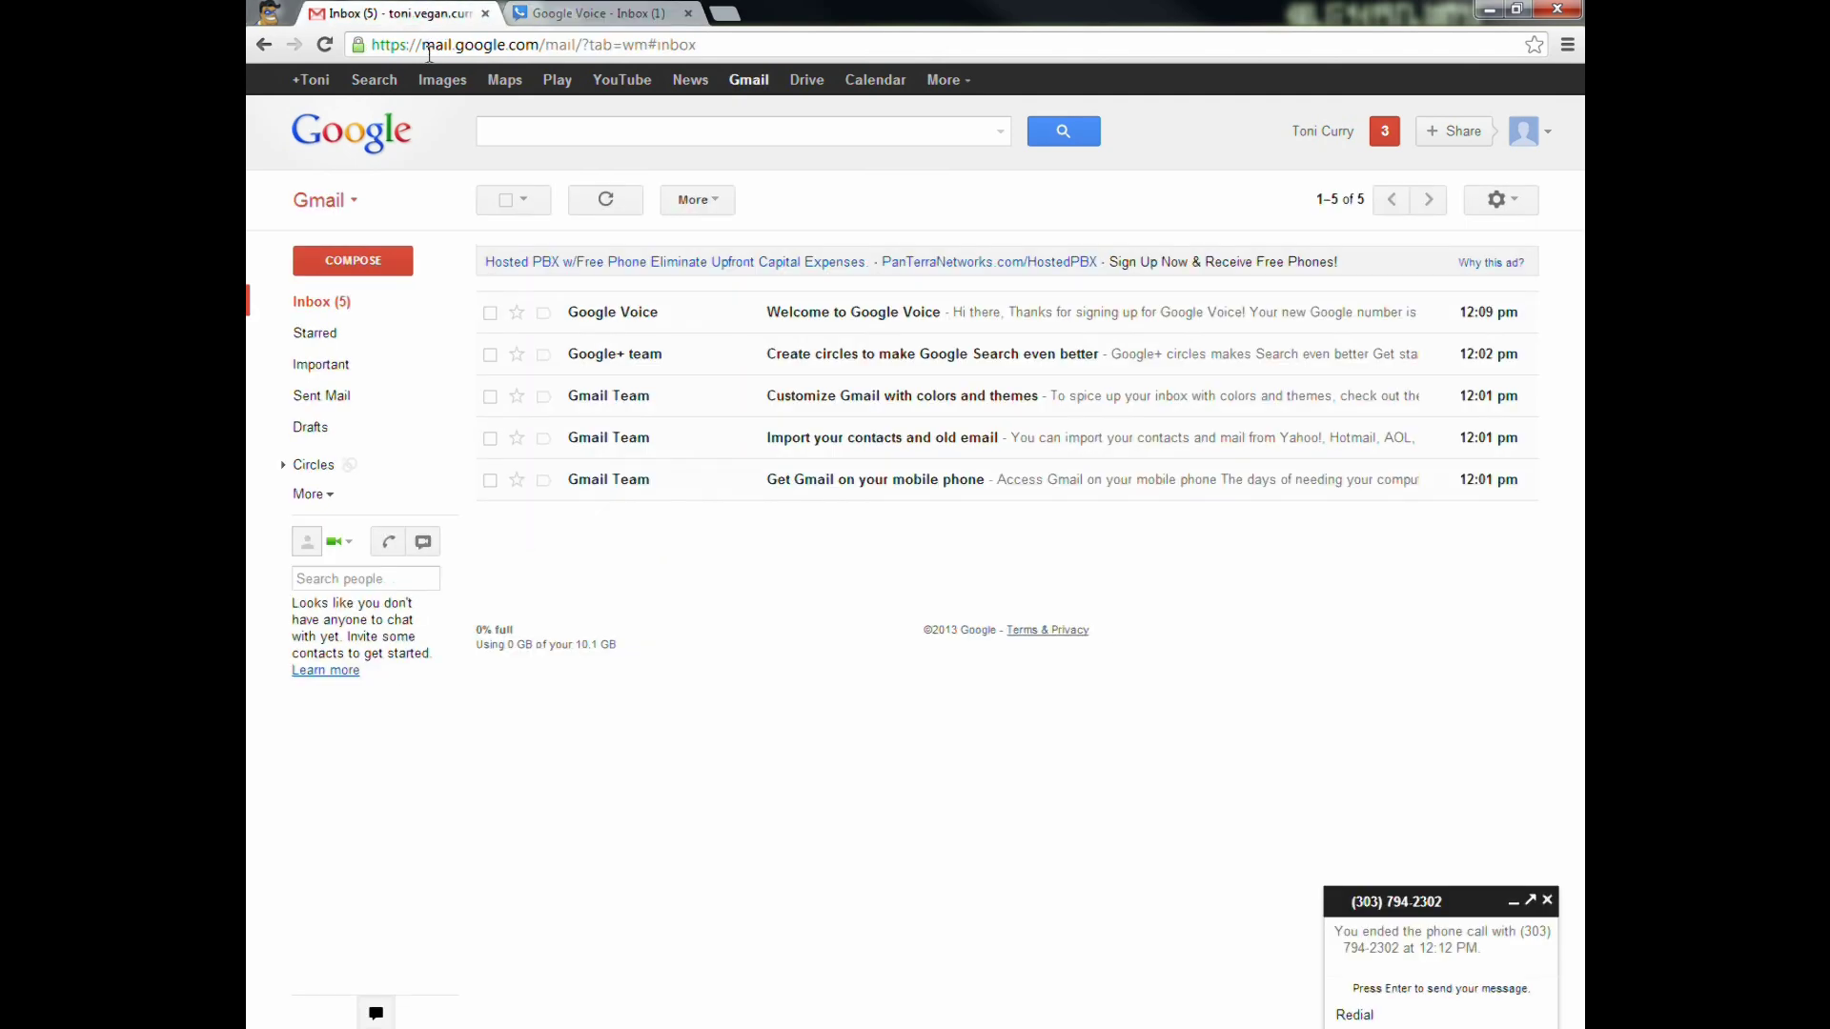
{"action": "left_click", "coordinate": [575, 12]}
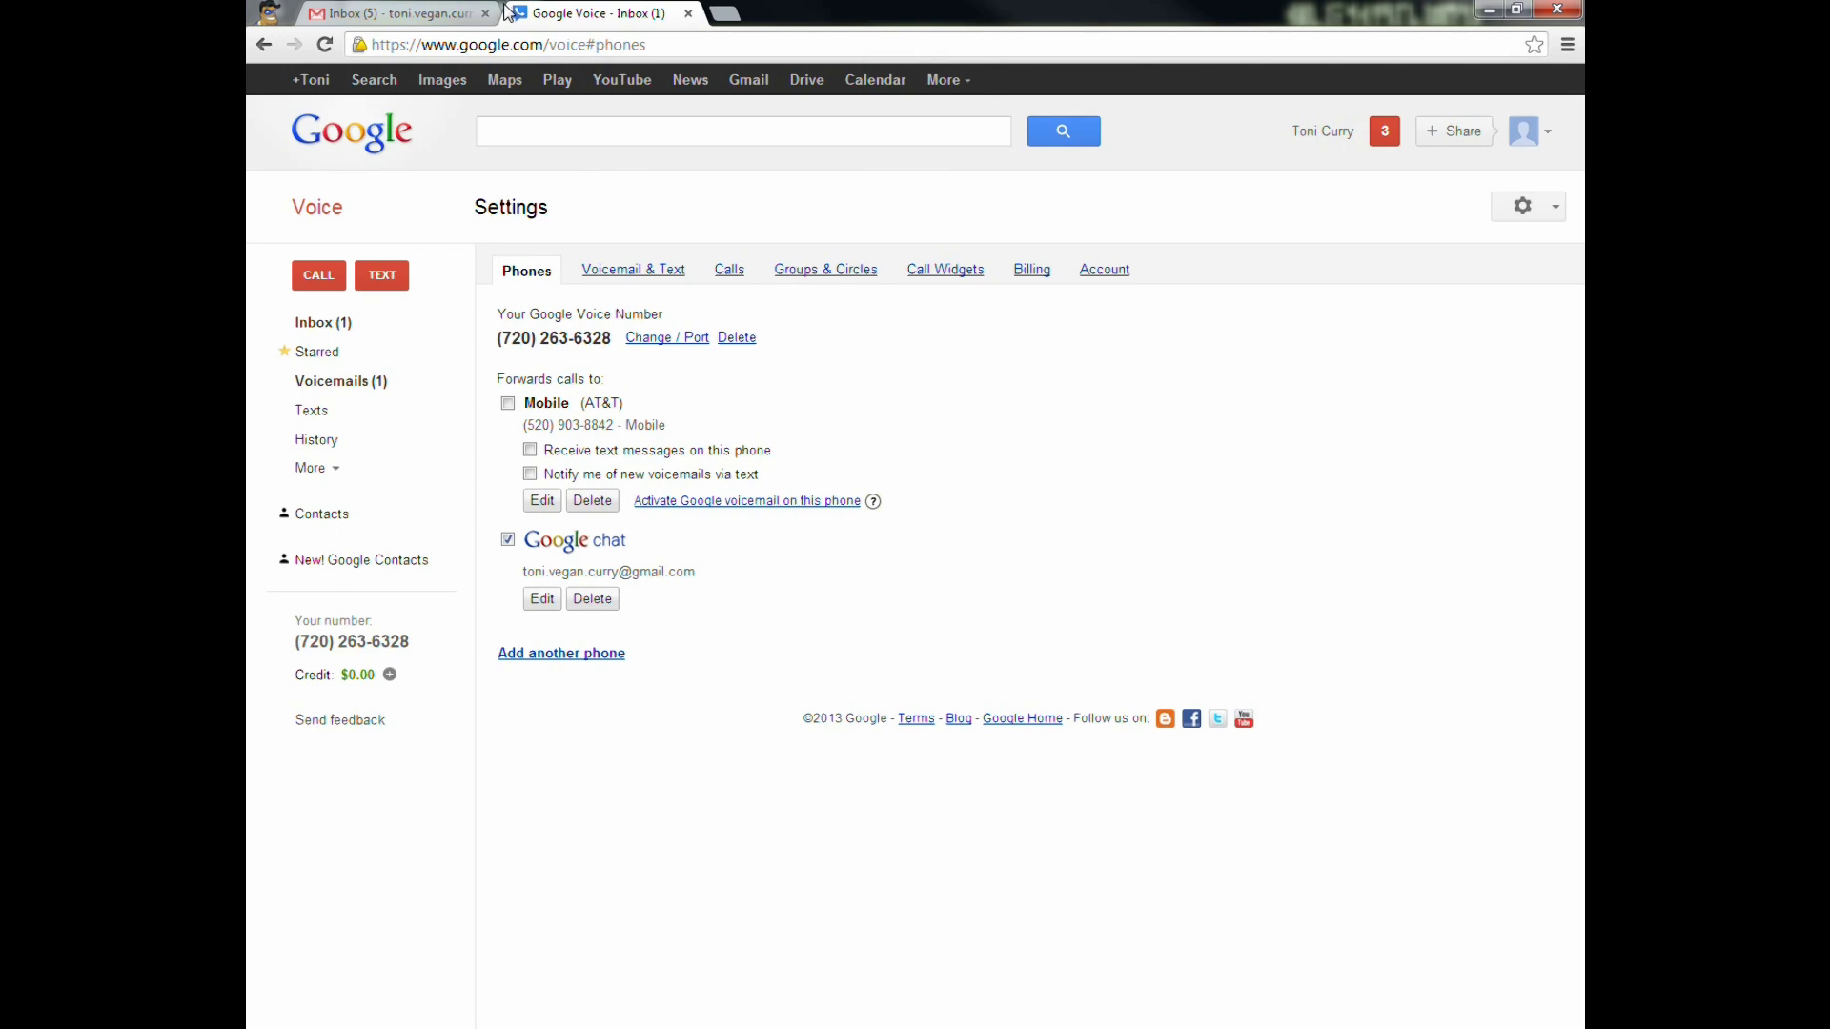
Pin the Gmail tab, then go back to the Google Voice tab
{"action": "left_click", "coordinate": [421, 14]}
{"action": "right_click", "coordinate": [415, 14]}
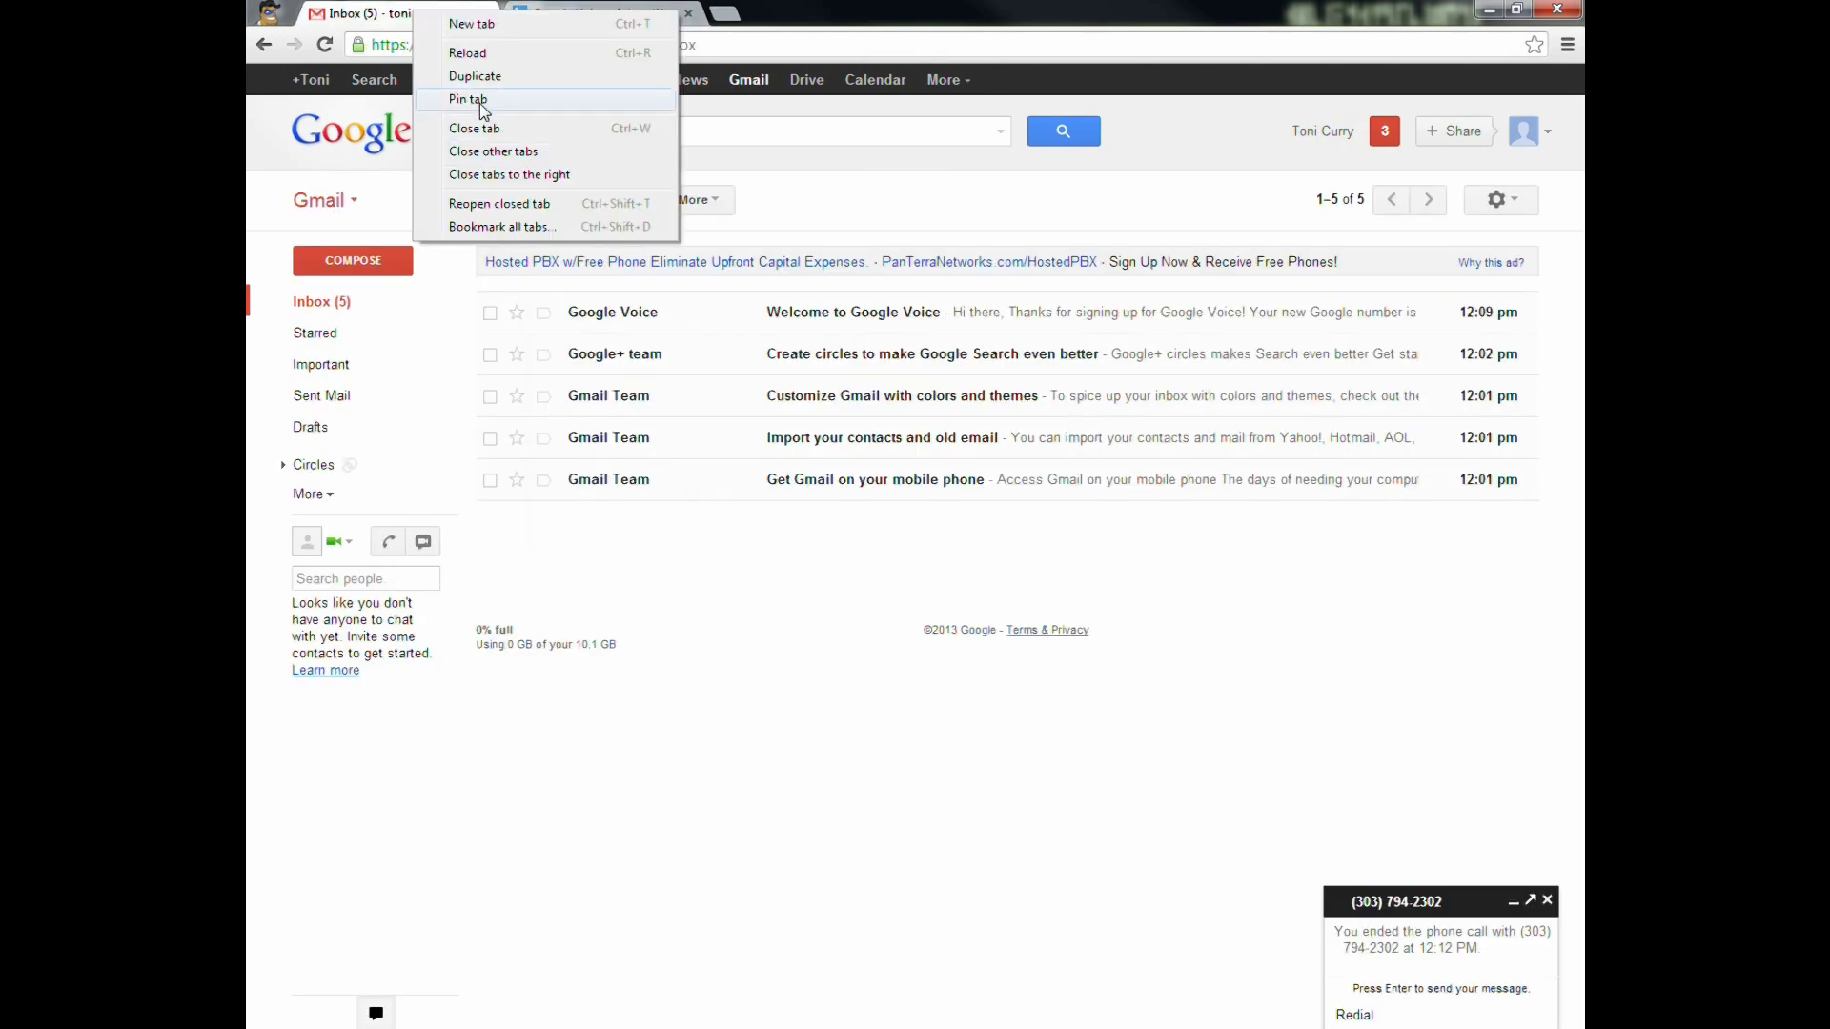
{"action": "left_click", "coordinate": [472, 99]}
{"action": "left_click", "coordinate": [396, 19]}
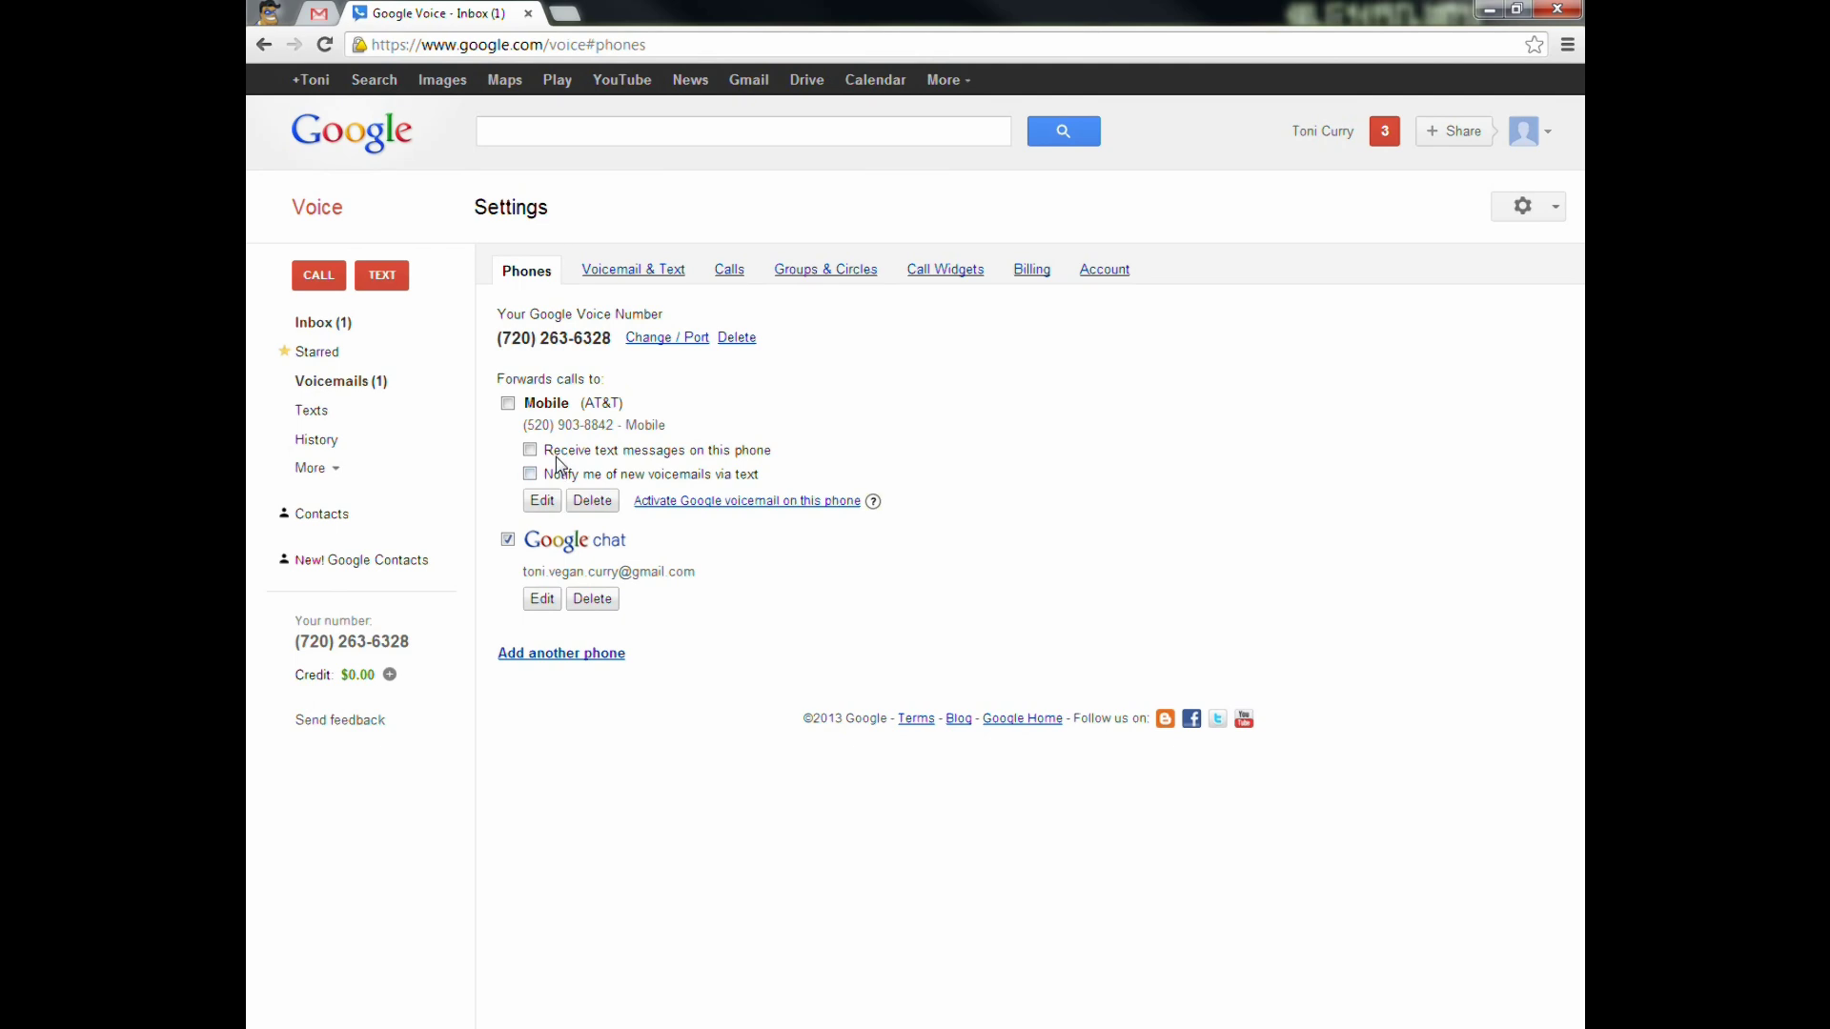
{"action": "left_click", "coordinate": [508, 403]}
{"action": "left_click", "coordinate": [507, 404]}
{"action": "left_click", "coordinate": [662, 271]}
On the Calls tab, turn Call Screening Off and confirm, then switch it back On
{"action": "left_click", "coordinate": [729, 272]}
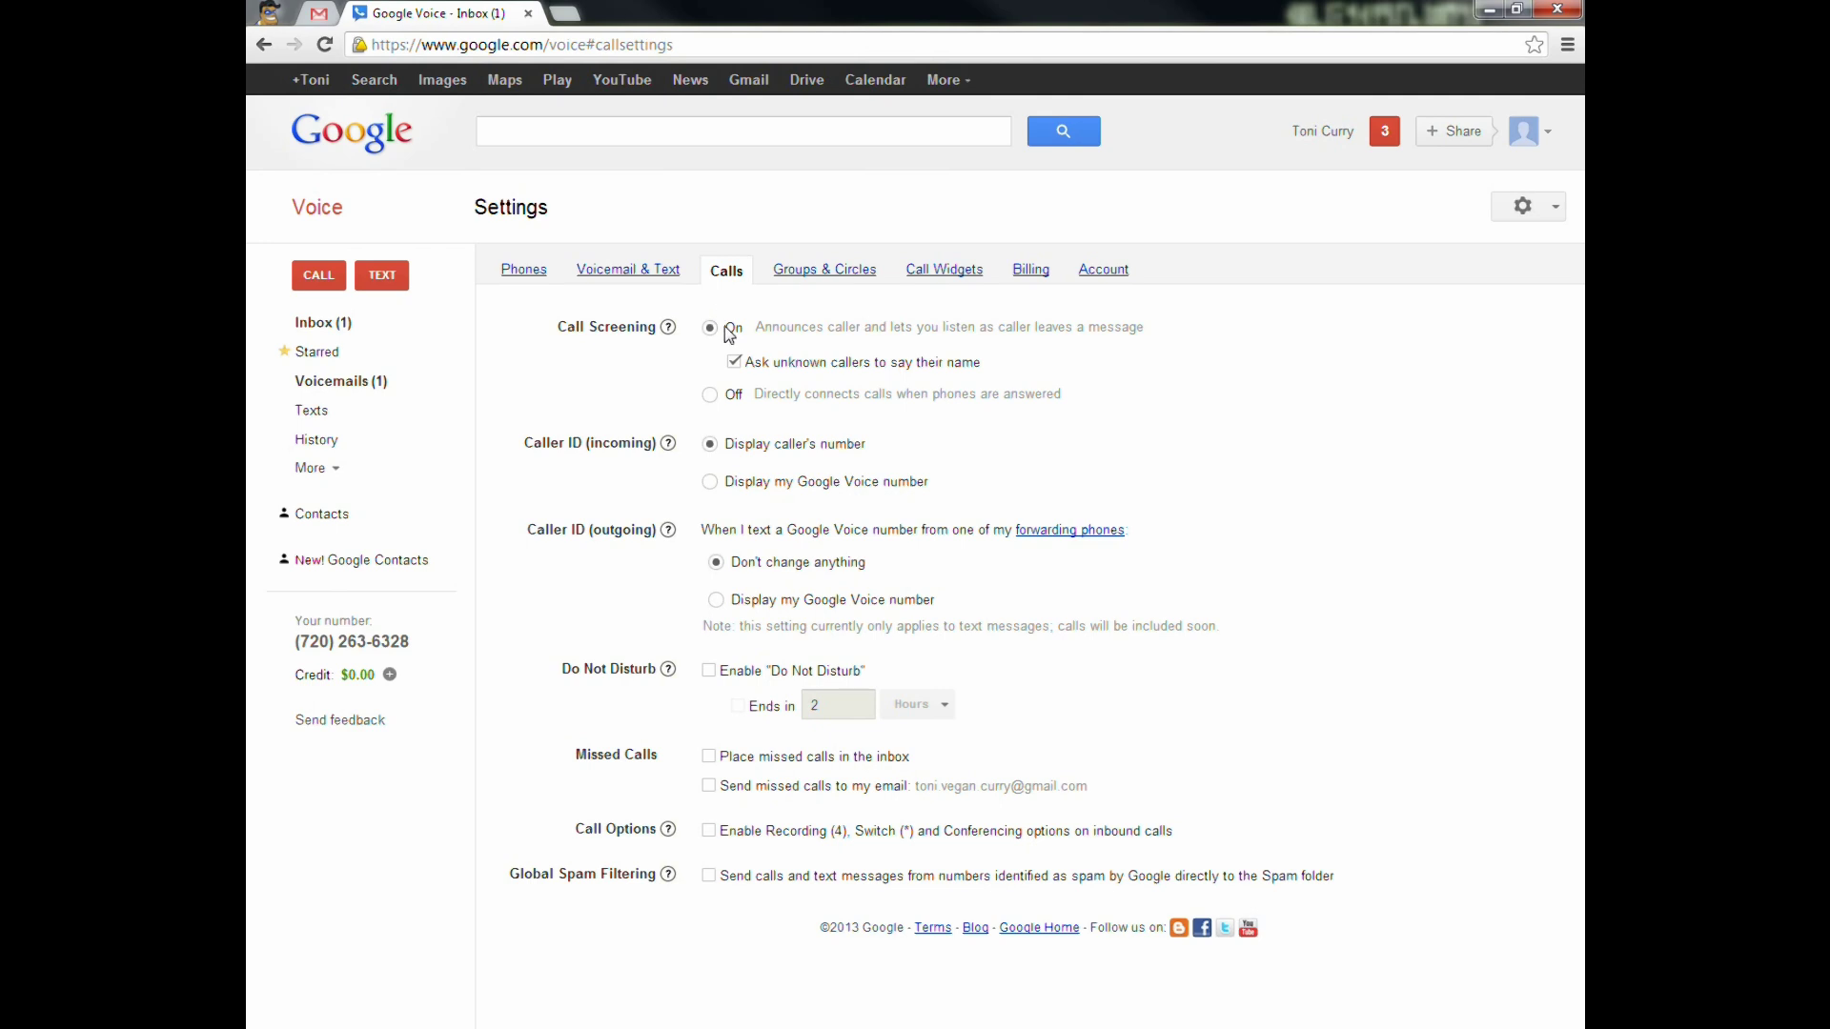
{"action": "left_click", "coordinate": [710, 395]}
{"action": "left_click", "coordinate": [752, 343]}
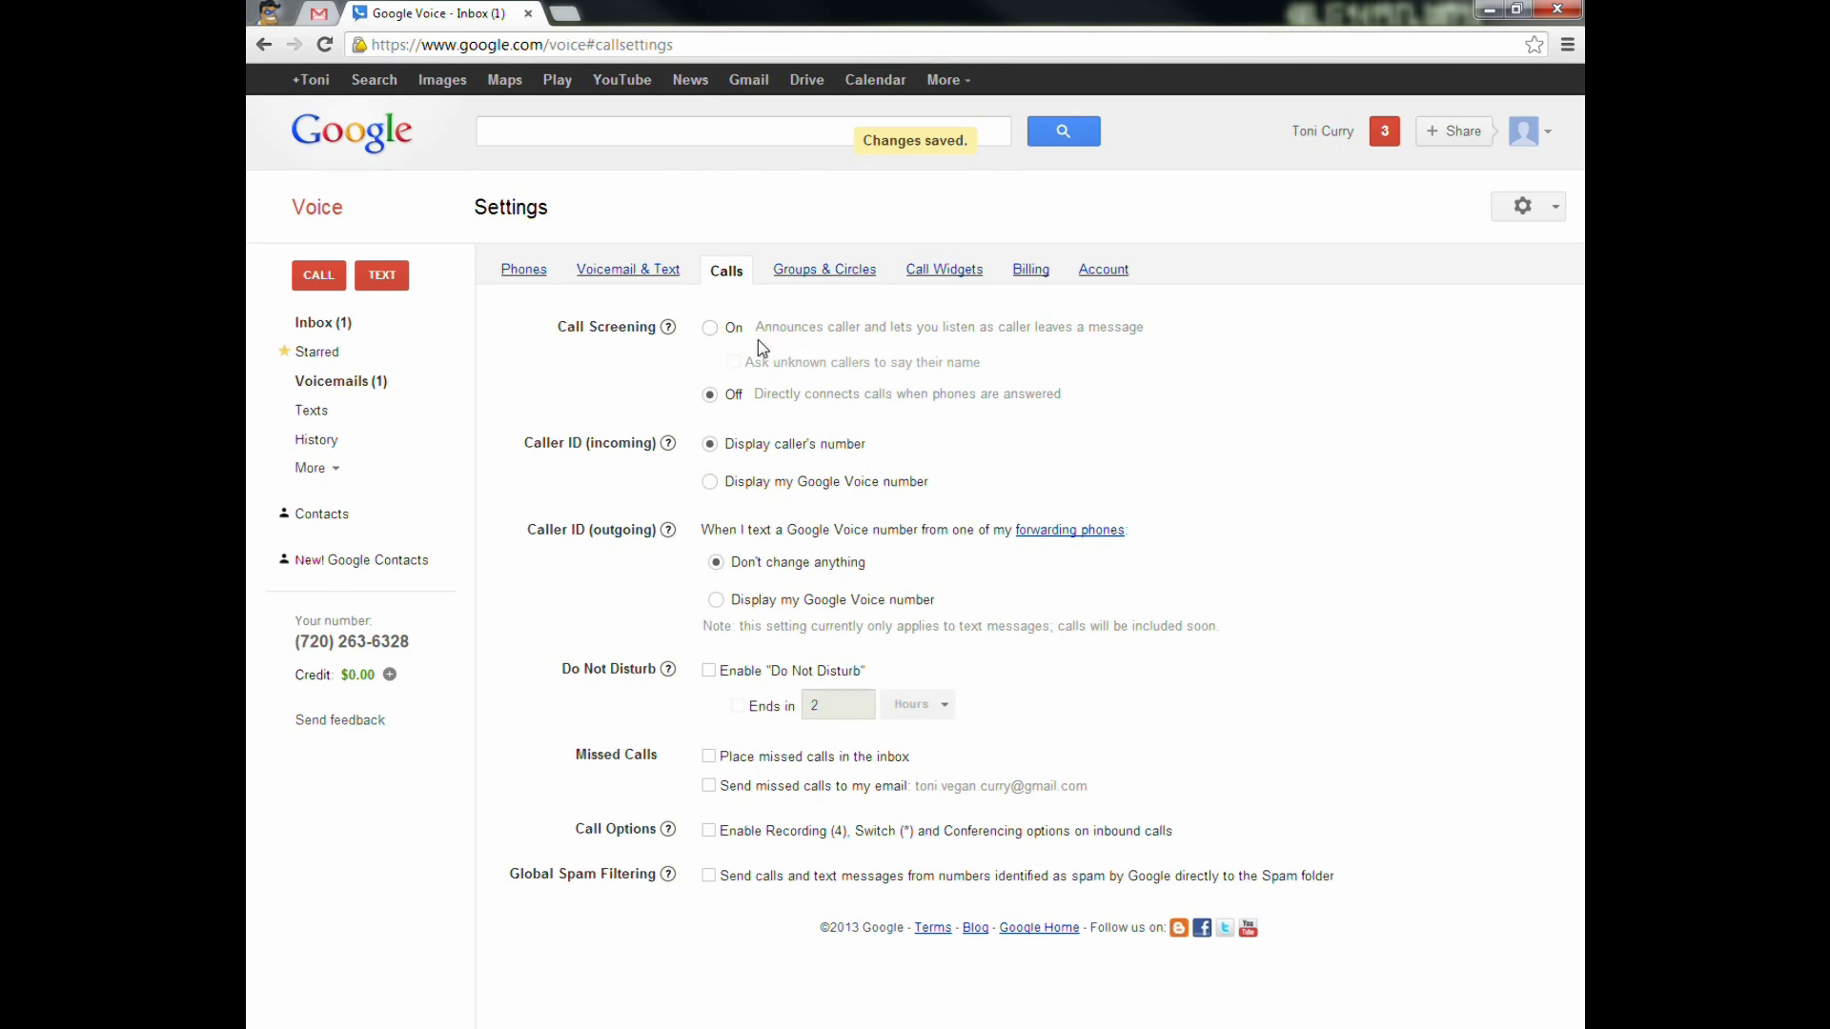
{"action": "left_click", "coordinate": [711, 327]}
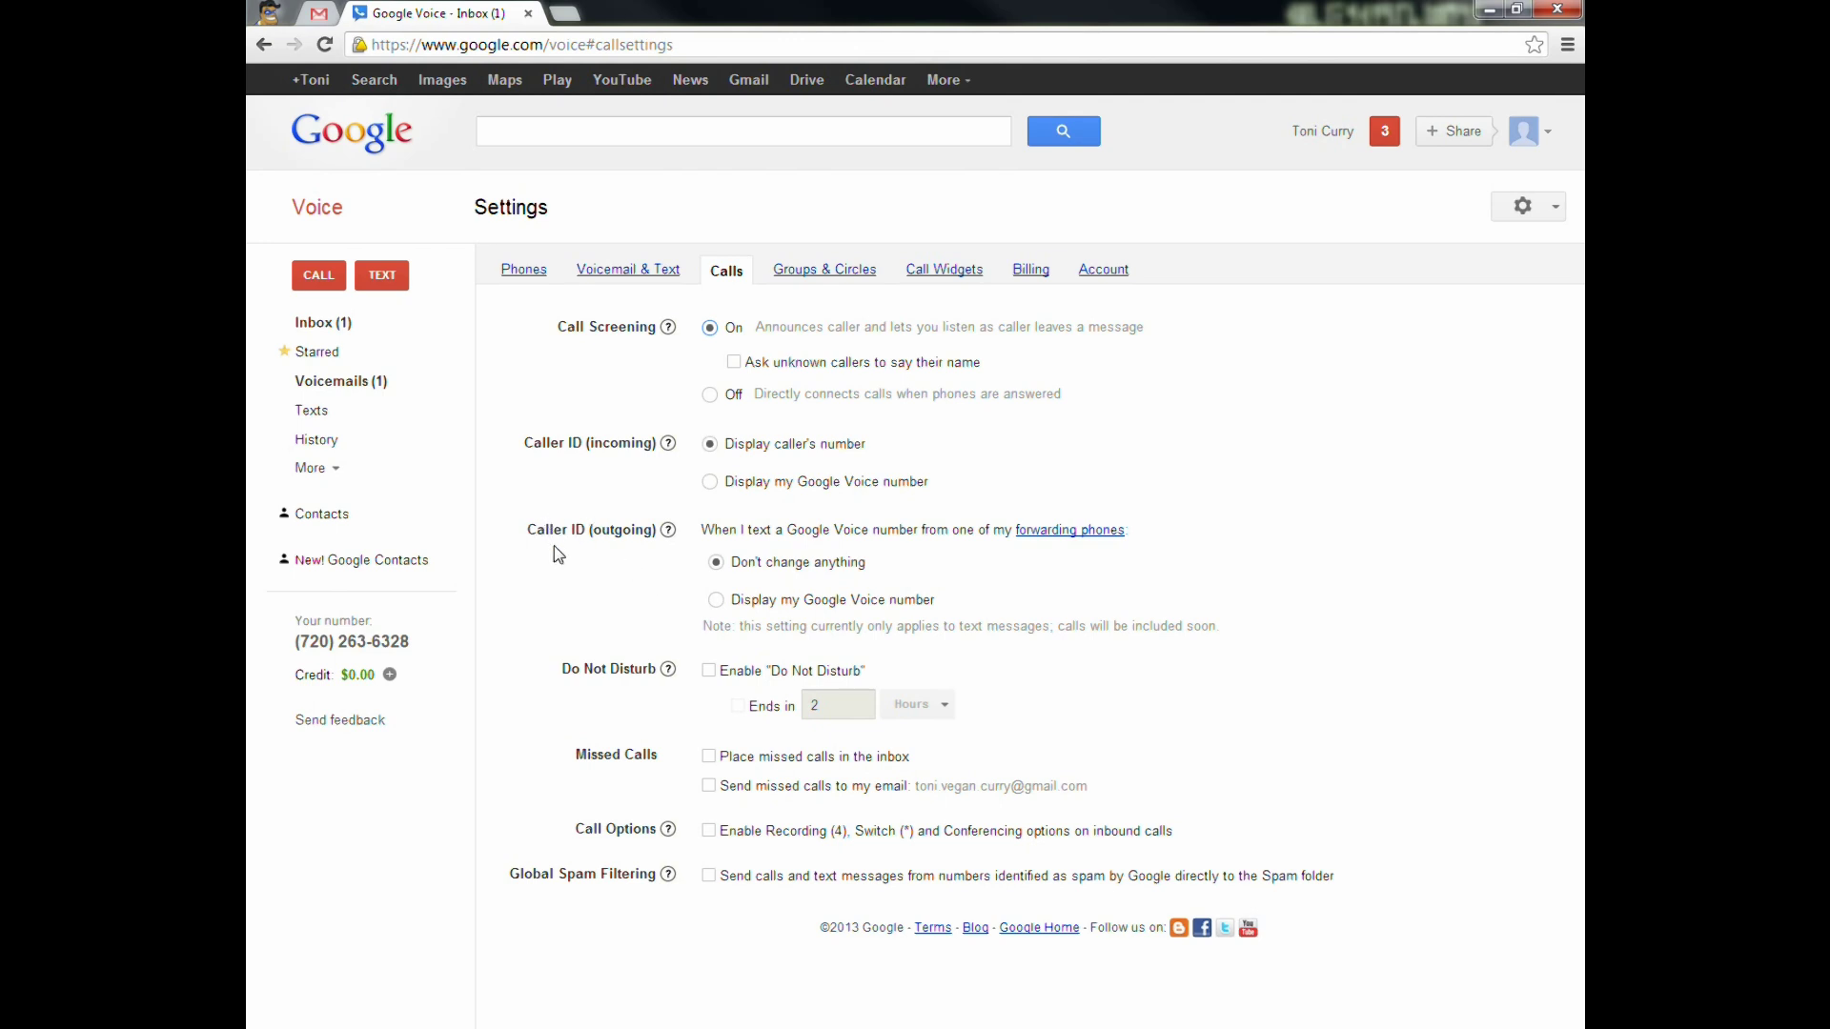
{"action": "left_click_drag", "start_coordinate": [743, 531], "coordinate": [1010, 530]}
{"action": "left_click", "coordinate": [1004, 577]}
{"action": "left_click", "coordinate": [790, 599]}
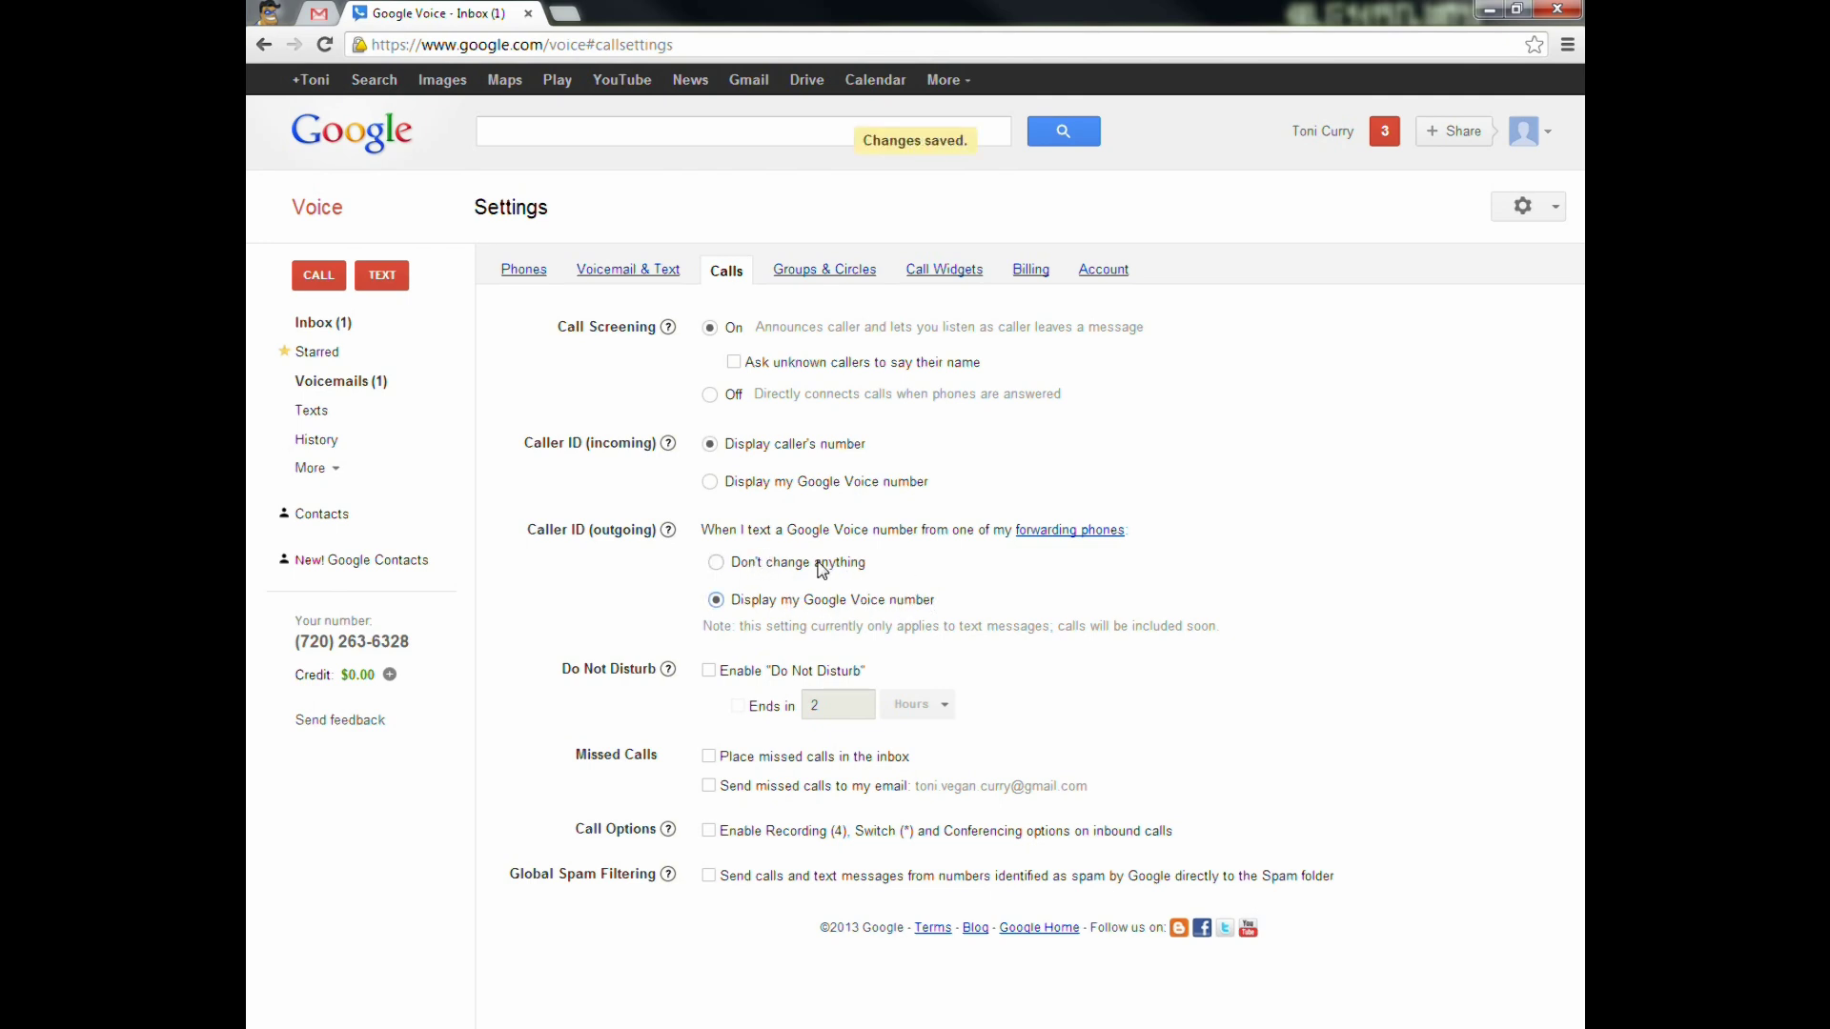
{"action": "left_click", "coordinate": [820, 570]}
Show the Voicemail & Text settings tab
{"action": "left_click", "coordinate": [630, 270]}
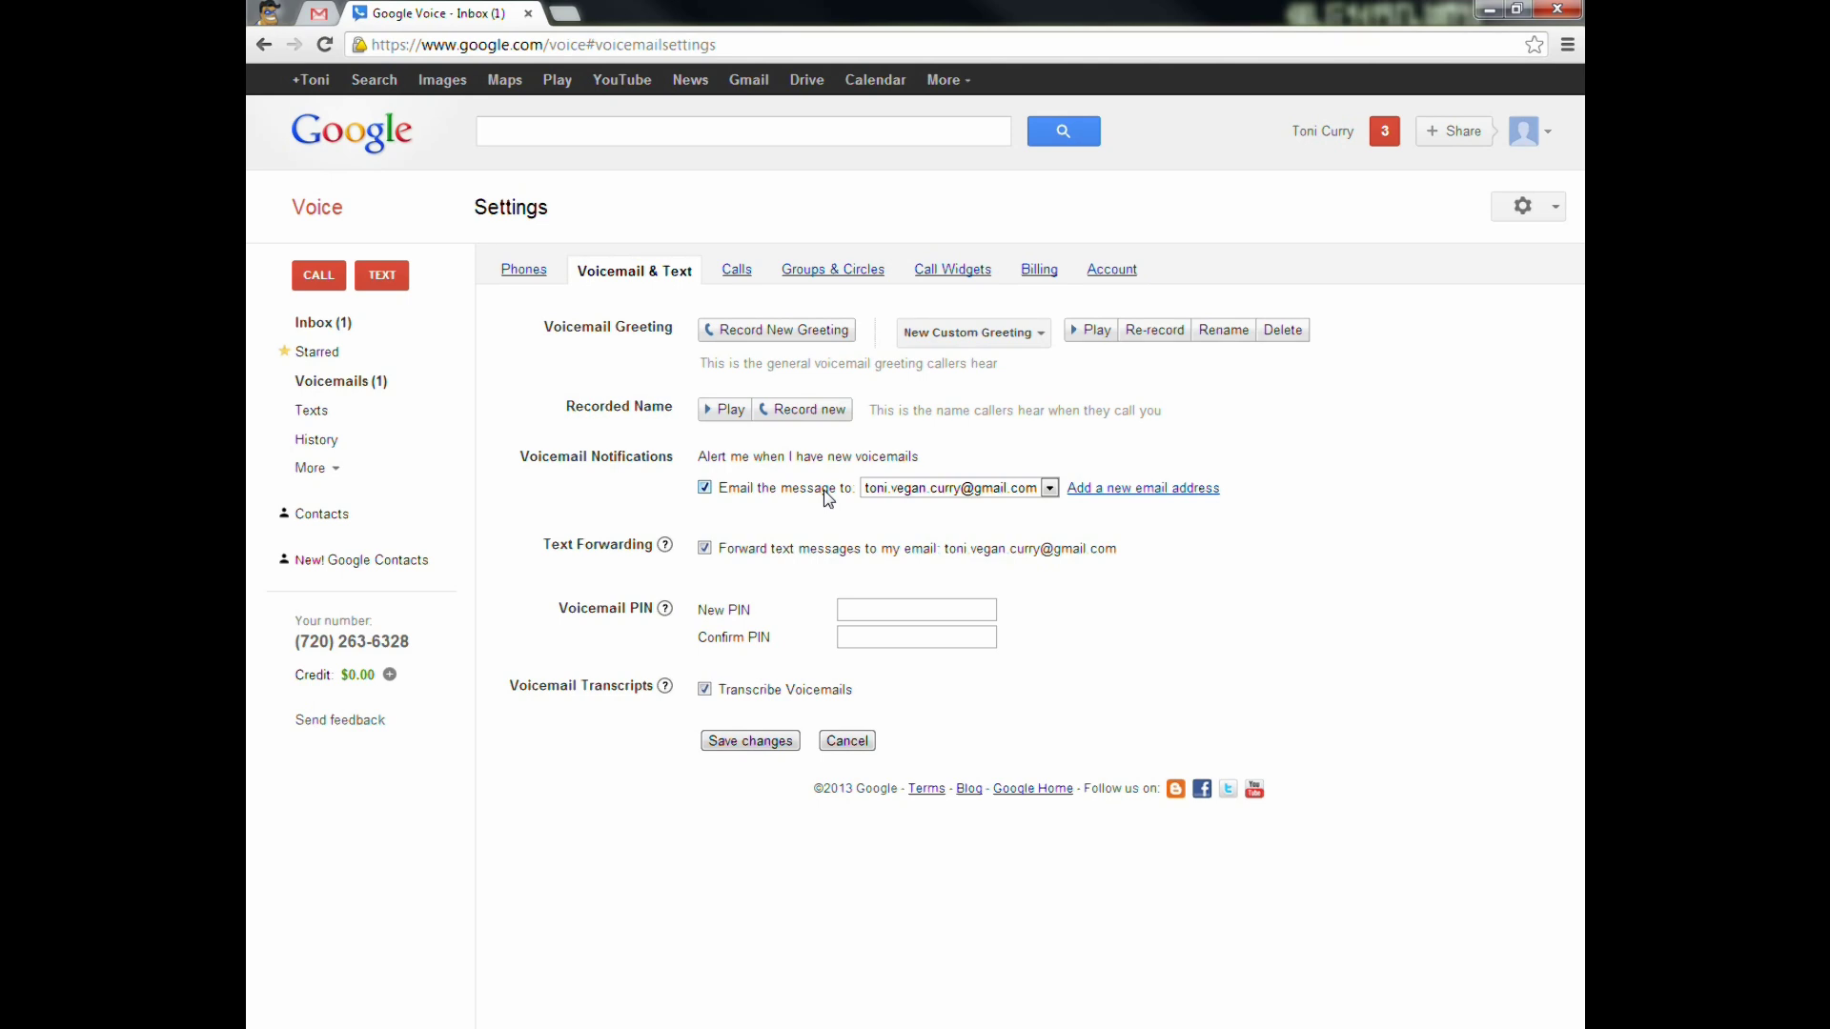
{"action": "left_click", "coordinate": [777, 551]}
Go to Groups & Circles and scroll through the caller group forwarding tables
{"action": "left_click", "coordinate": [861, 275]}
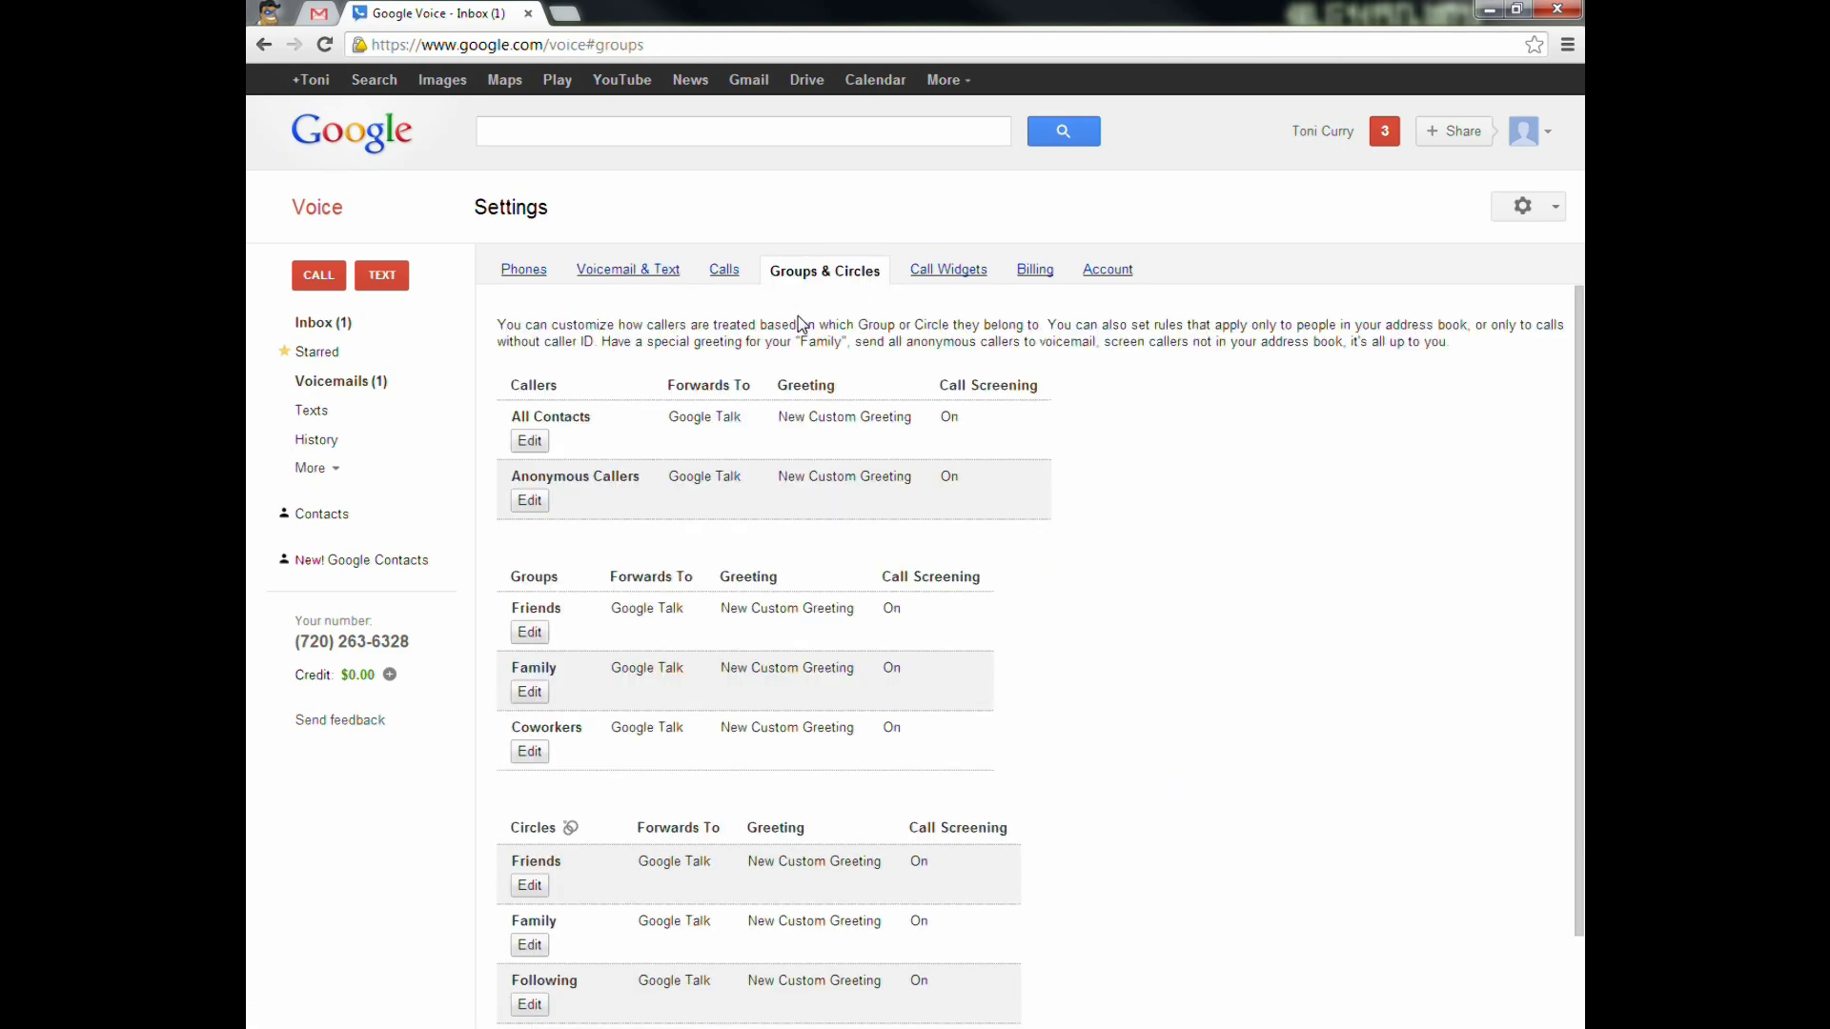
{"action": "scroll", "coordinate": [865, 461], "scroll_direction": "down", "scroll_amount": 2}
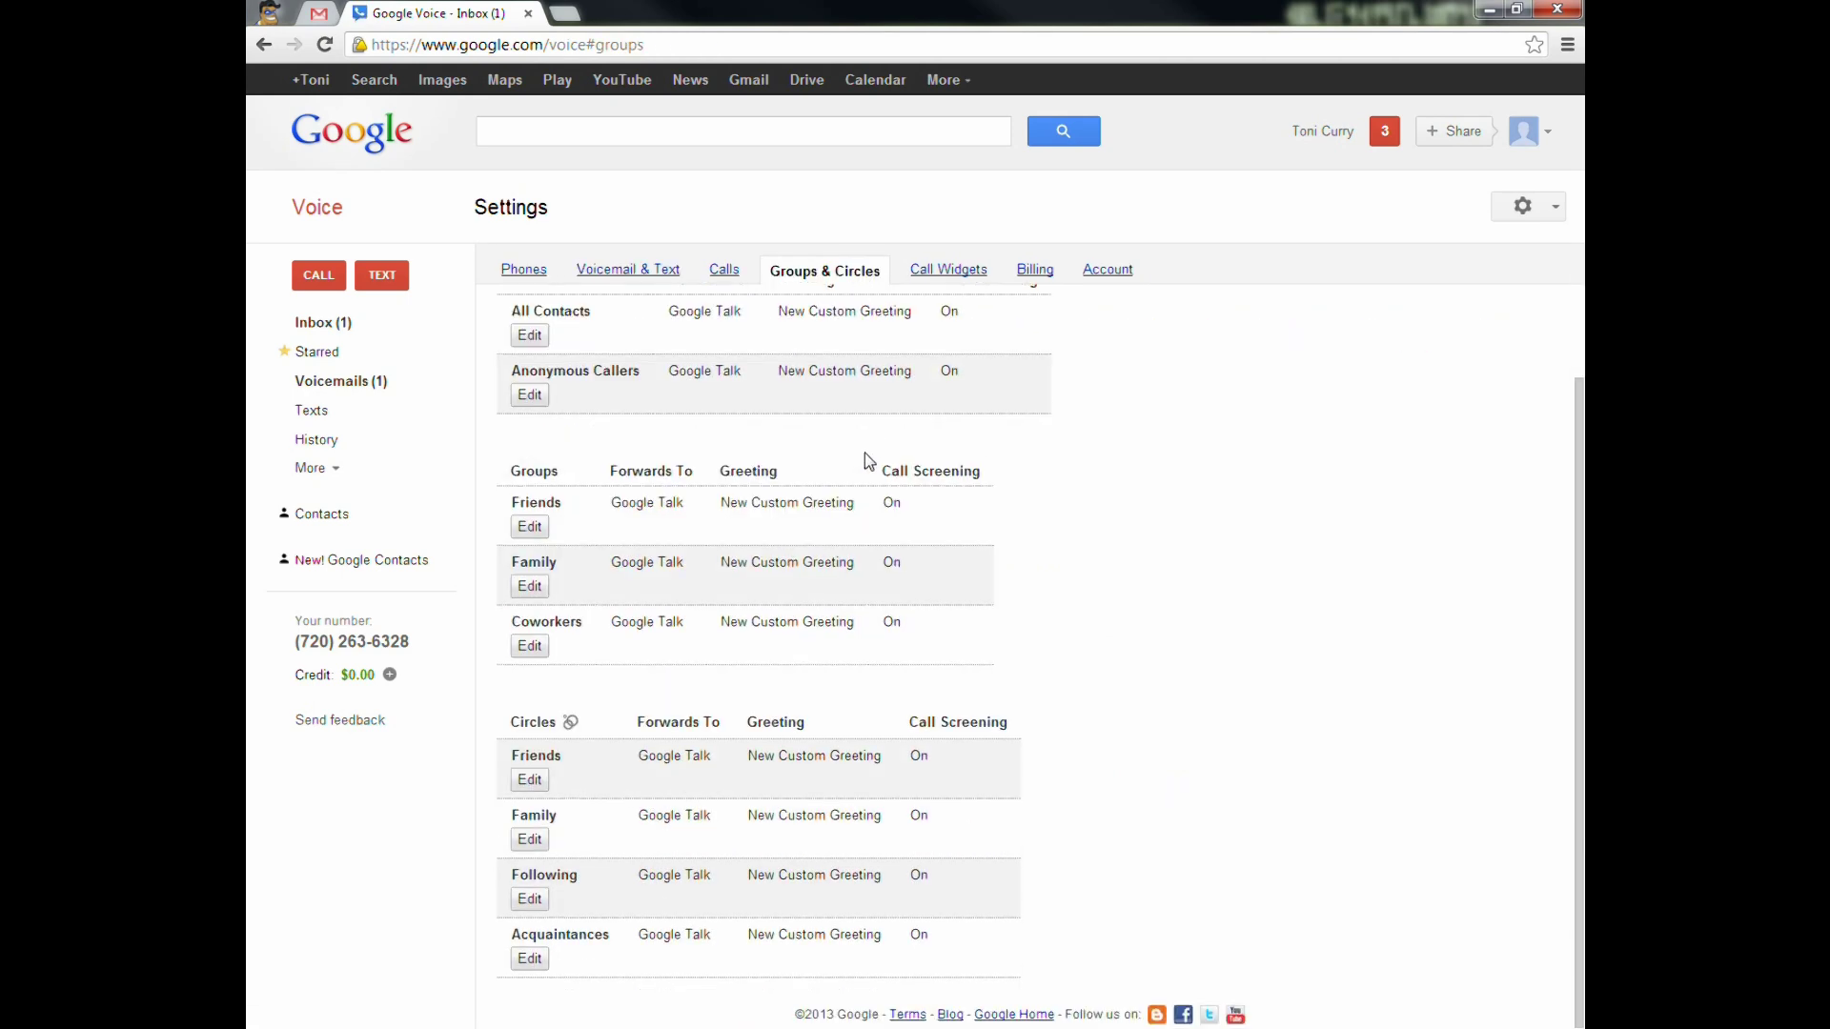
{"action": "scroll", "coordinate": [865, 456], "scroll_direction": "up", "scroll_amount": 2}
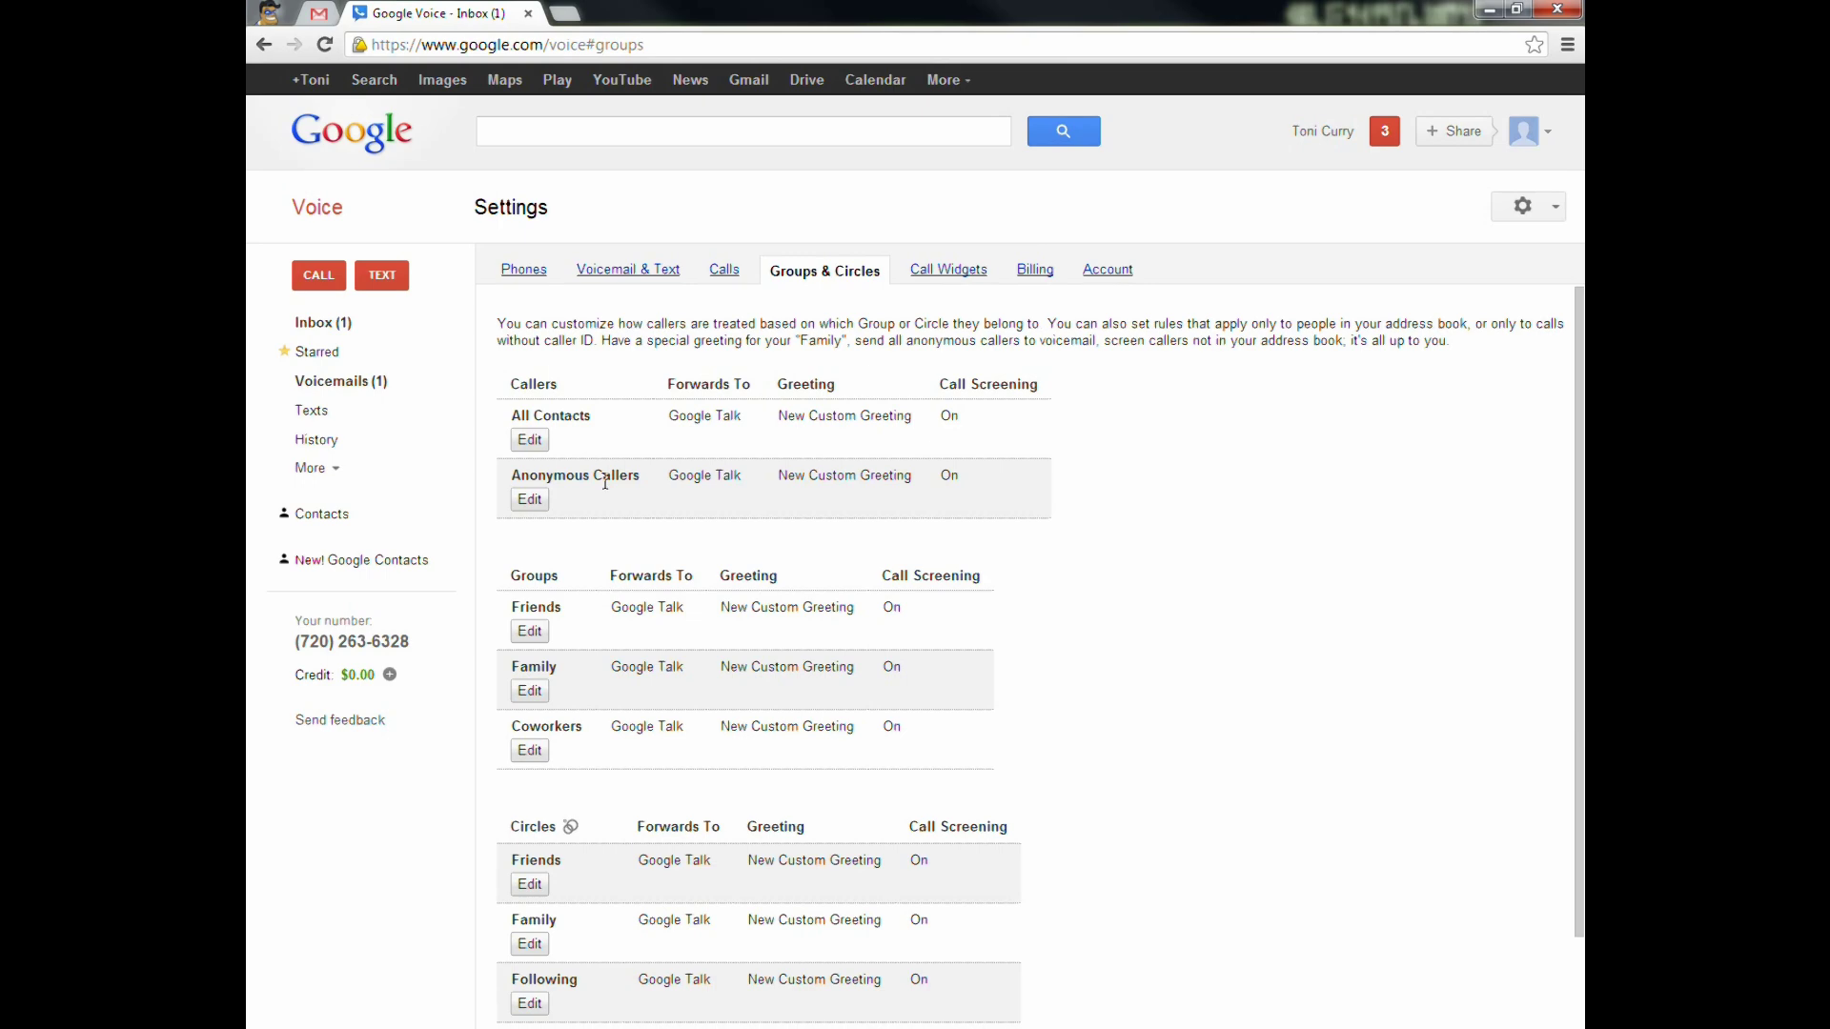
{"action": "scroll", "coordinate": [611, 503], "scroll_direction": "down", "scroll_amount": 1}
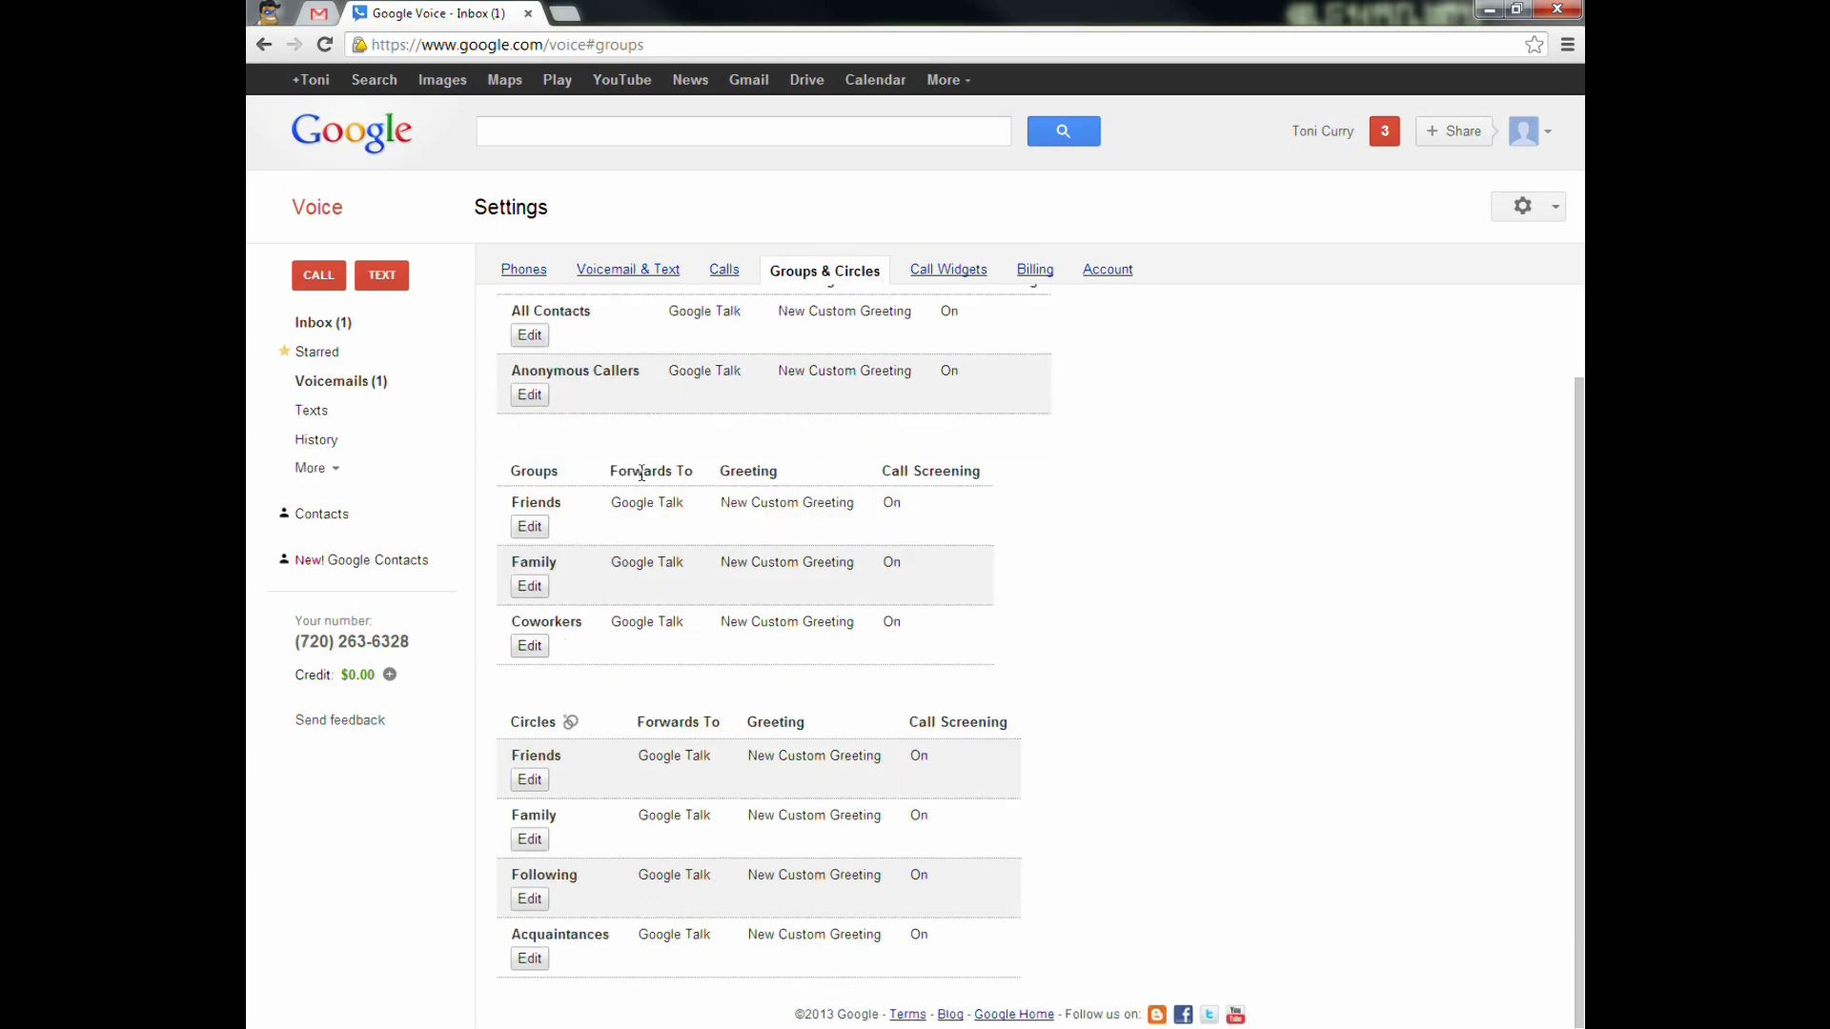
{"action": "scroll", "coordinate": [643, 473], "scroll_direction": "up", "scroll_amount": 1}
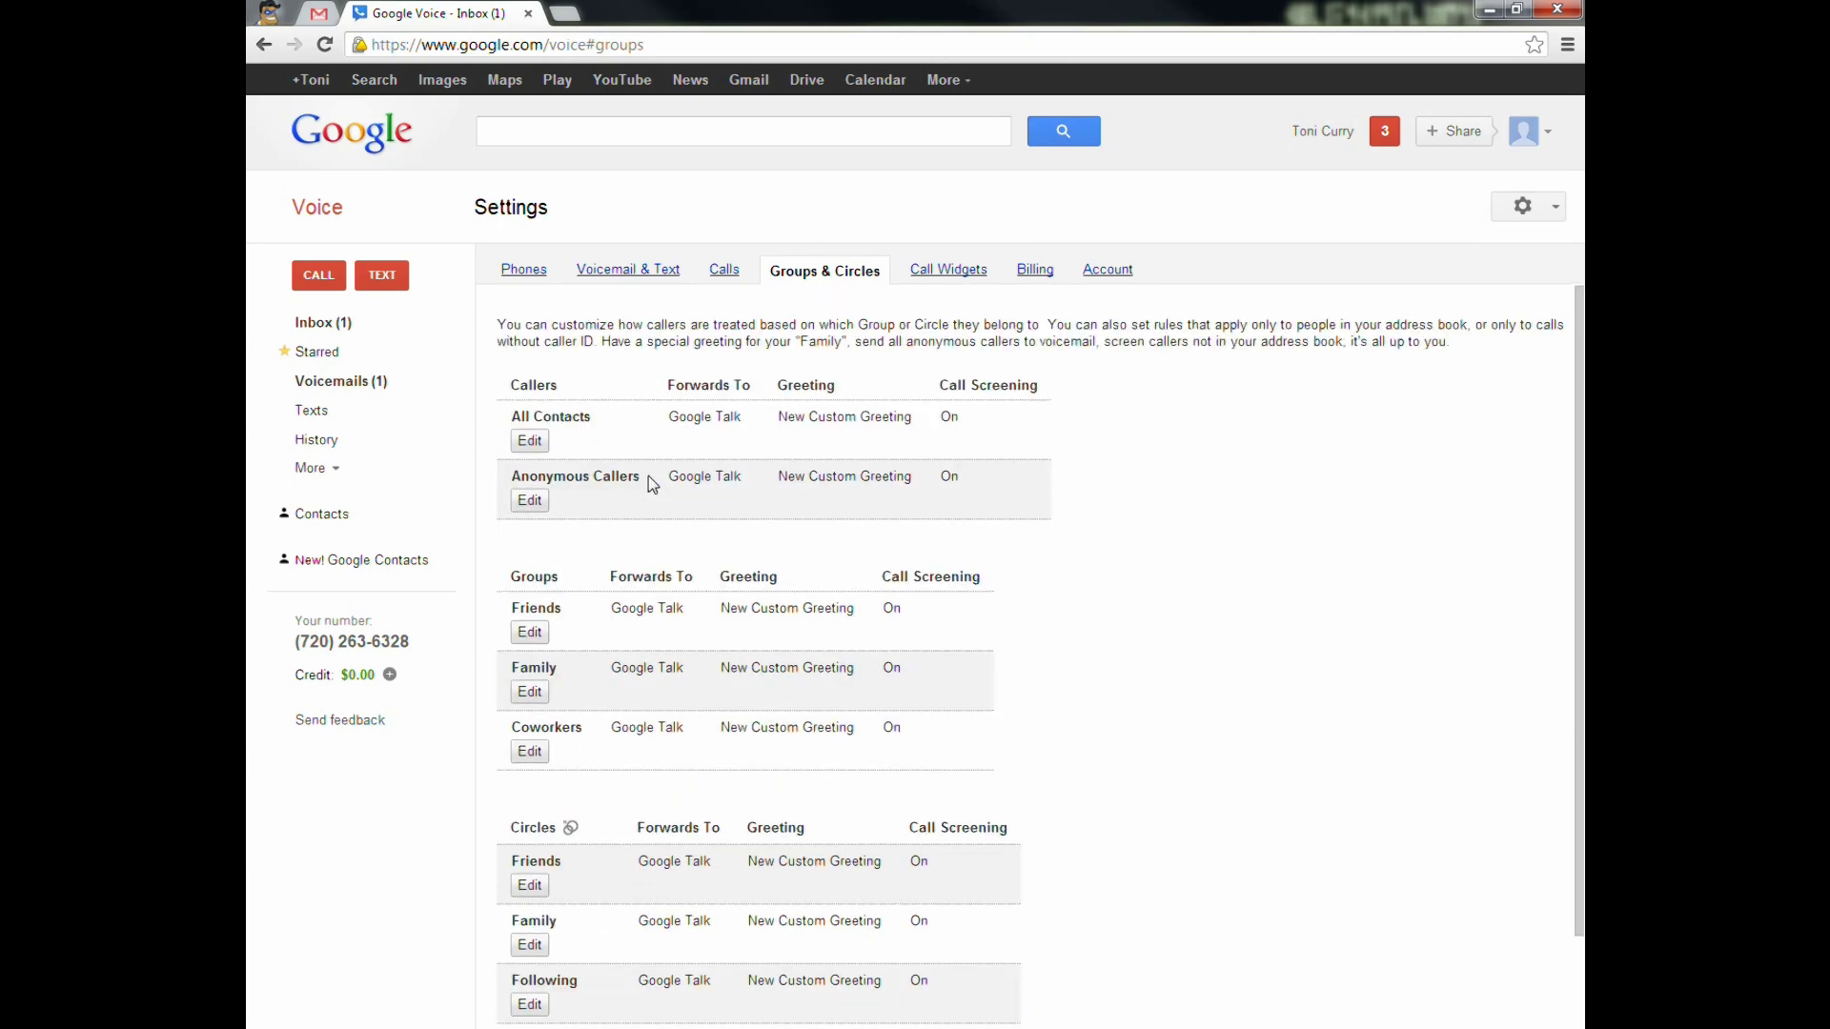
Look over the Billing tab's calling credit and rate lookup, then go to the Account tab
{"action": "left_click", "coordinate": [1042, 277]}
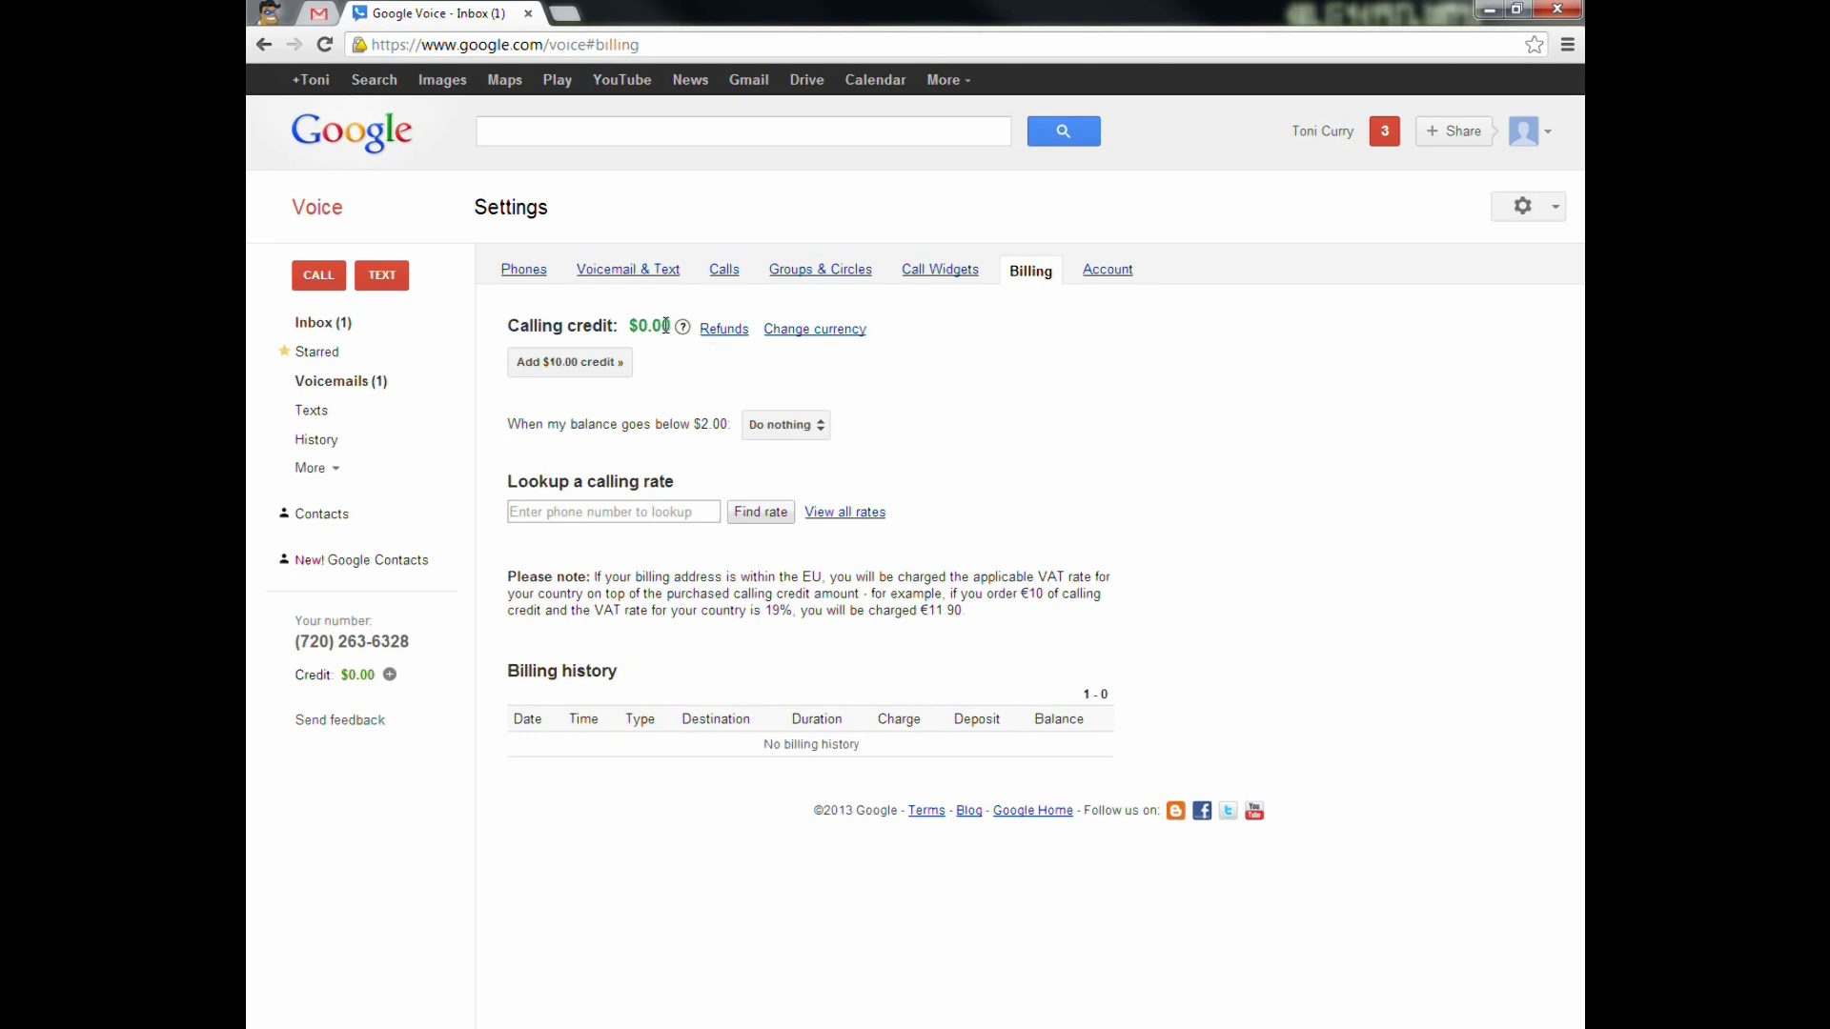
{"action": "left_click", "coordinate": [608, 367]}
{"action": "left_click", "coordinate": [644, 515]}
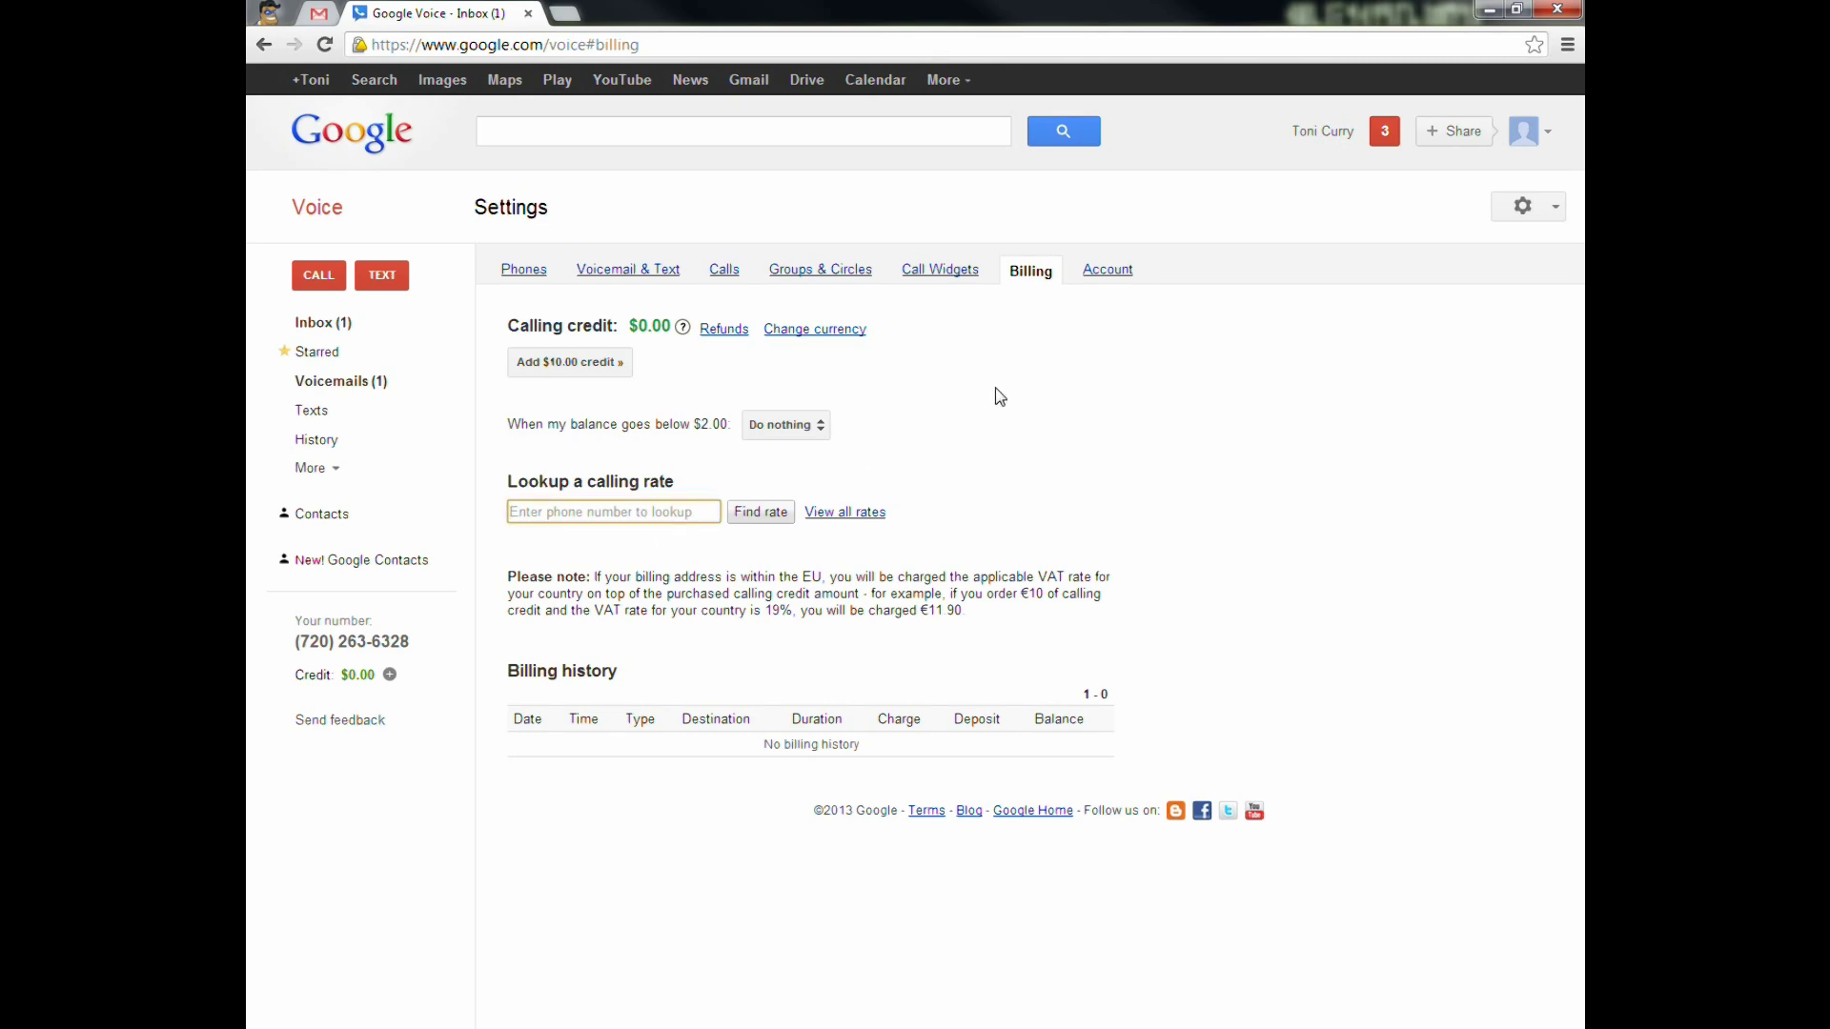
{"action": "left_click_drag", "start_coordinate": [633, 328], "coordinate": [673, 328]}
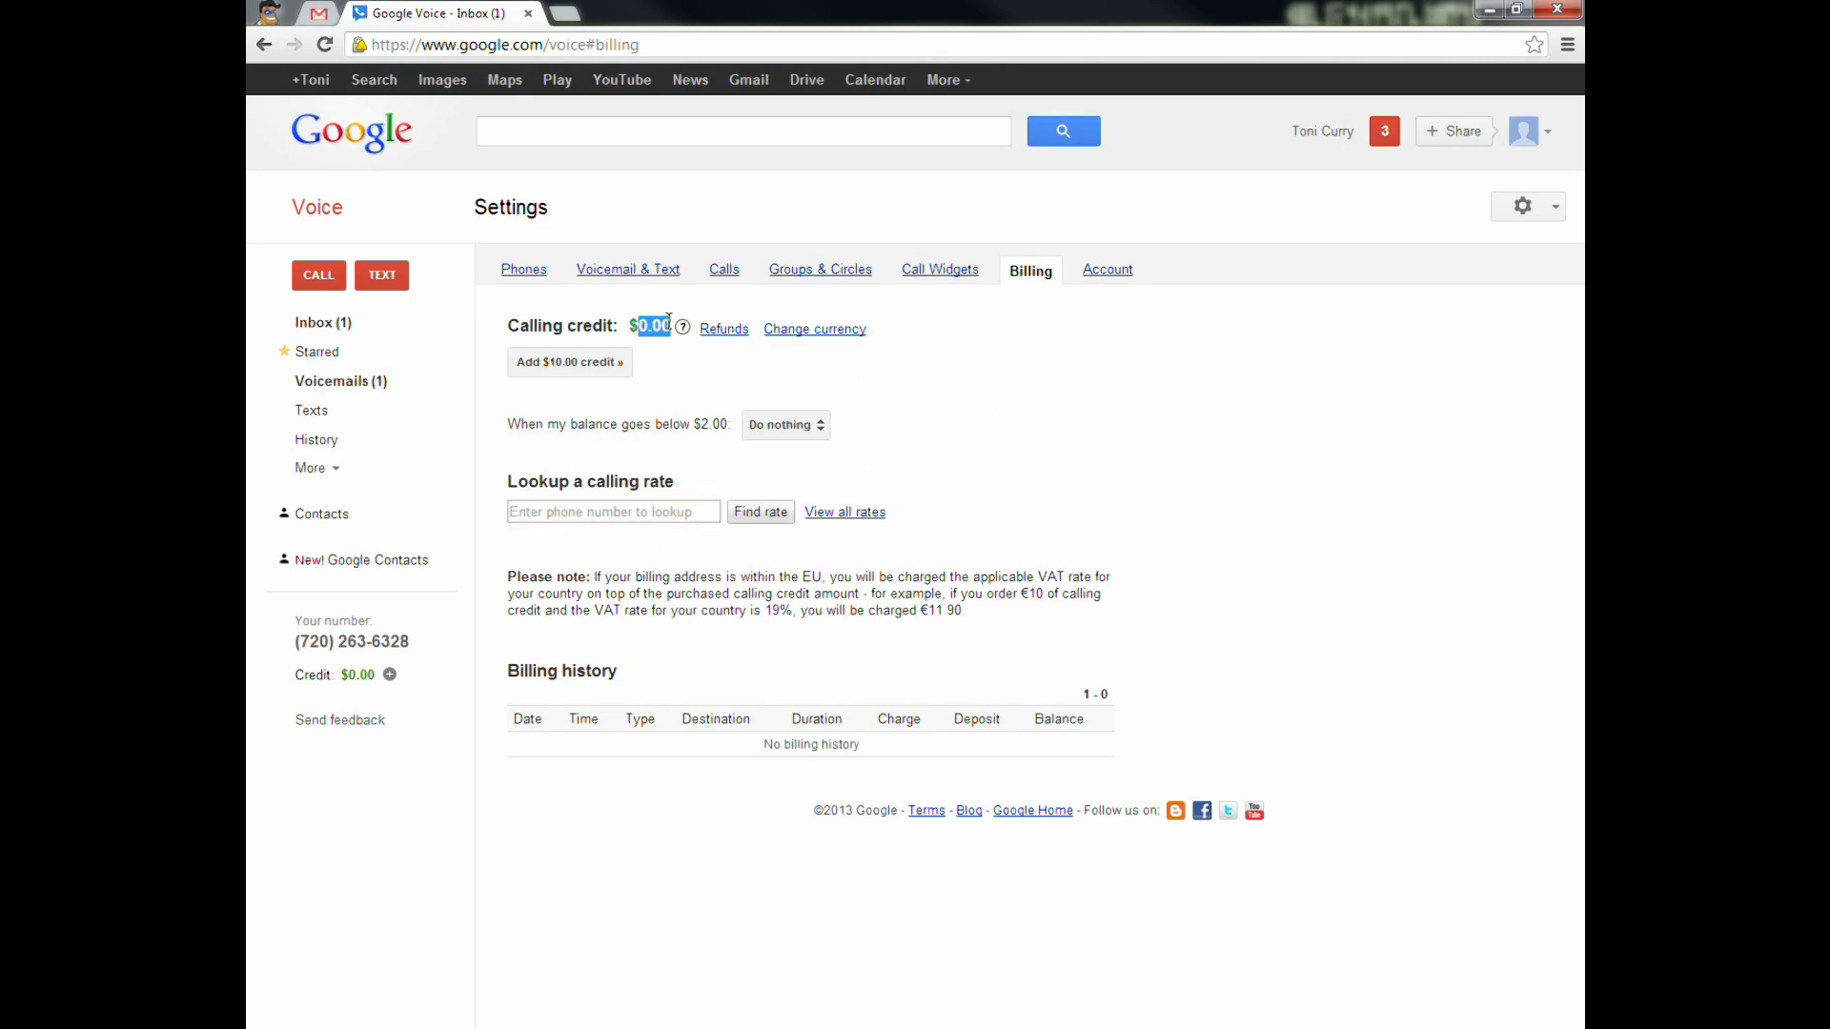
{"action": "left_click", "coordinate": [1027, 334]}
{"action": "left_click", "coordinate": [1098, 281]}
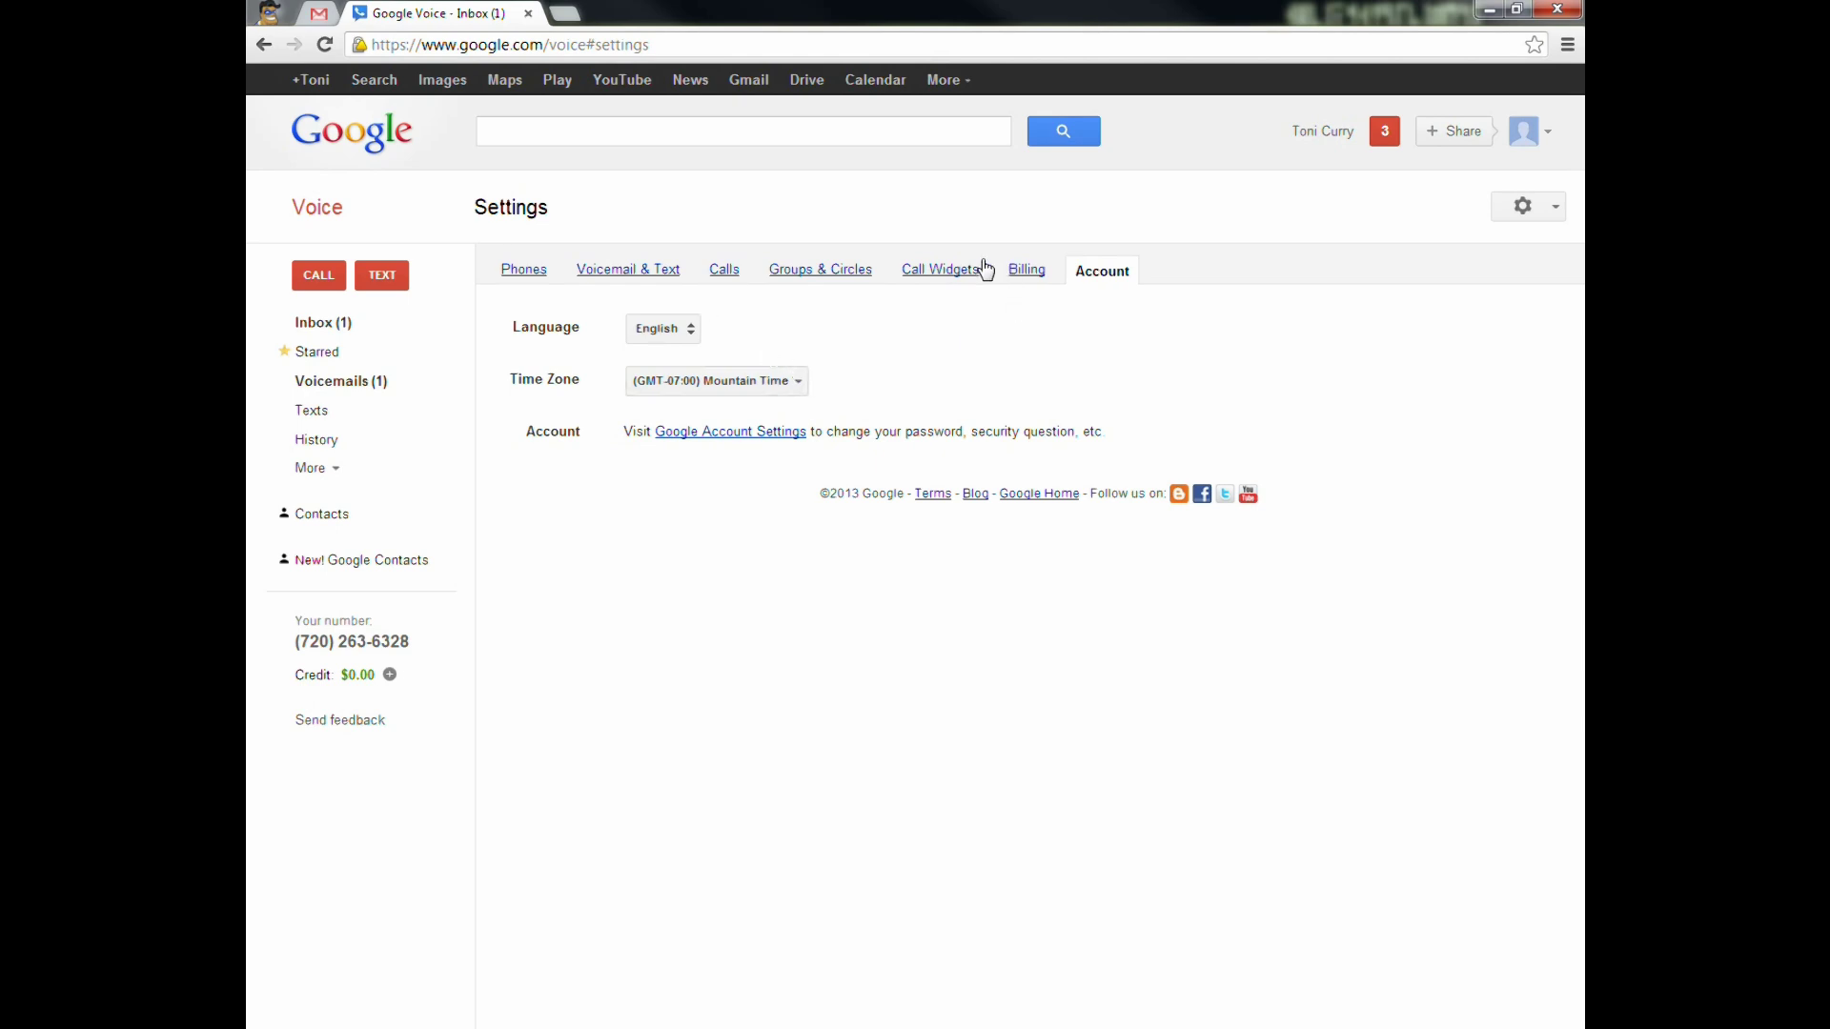
Go through Call Widgets and Calls to Phones, and check Mobile (AT&T) forwarding
{"action": "left_click", "coordinate": [919, 281]}
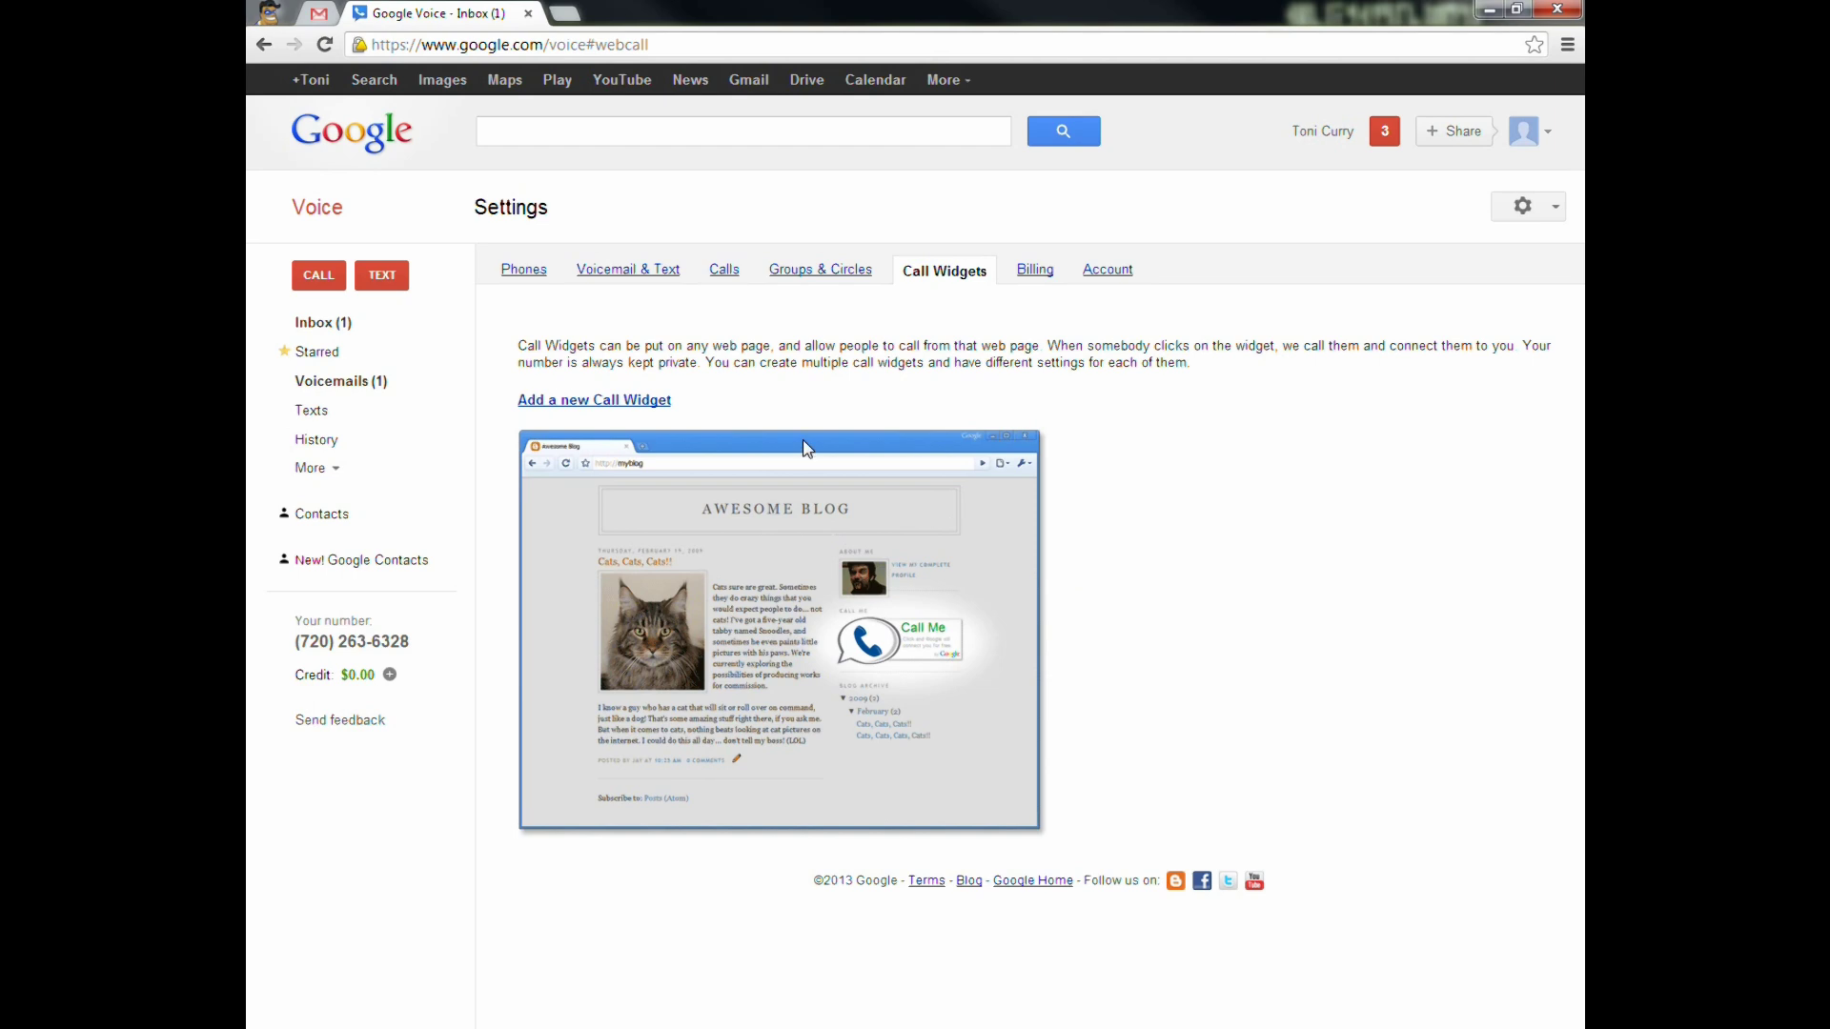
{"action": "left_click", "coordinate": [715, 273]}
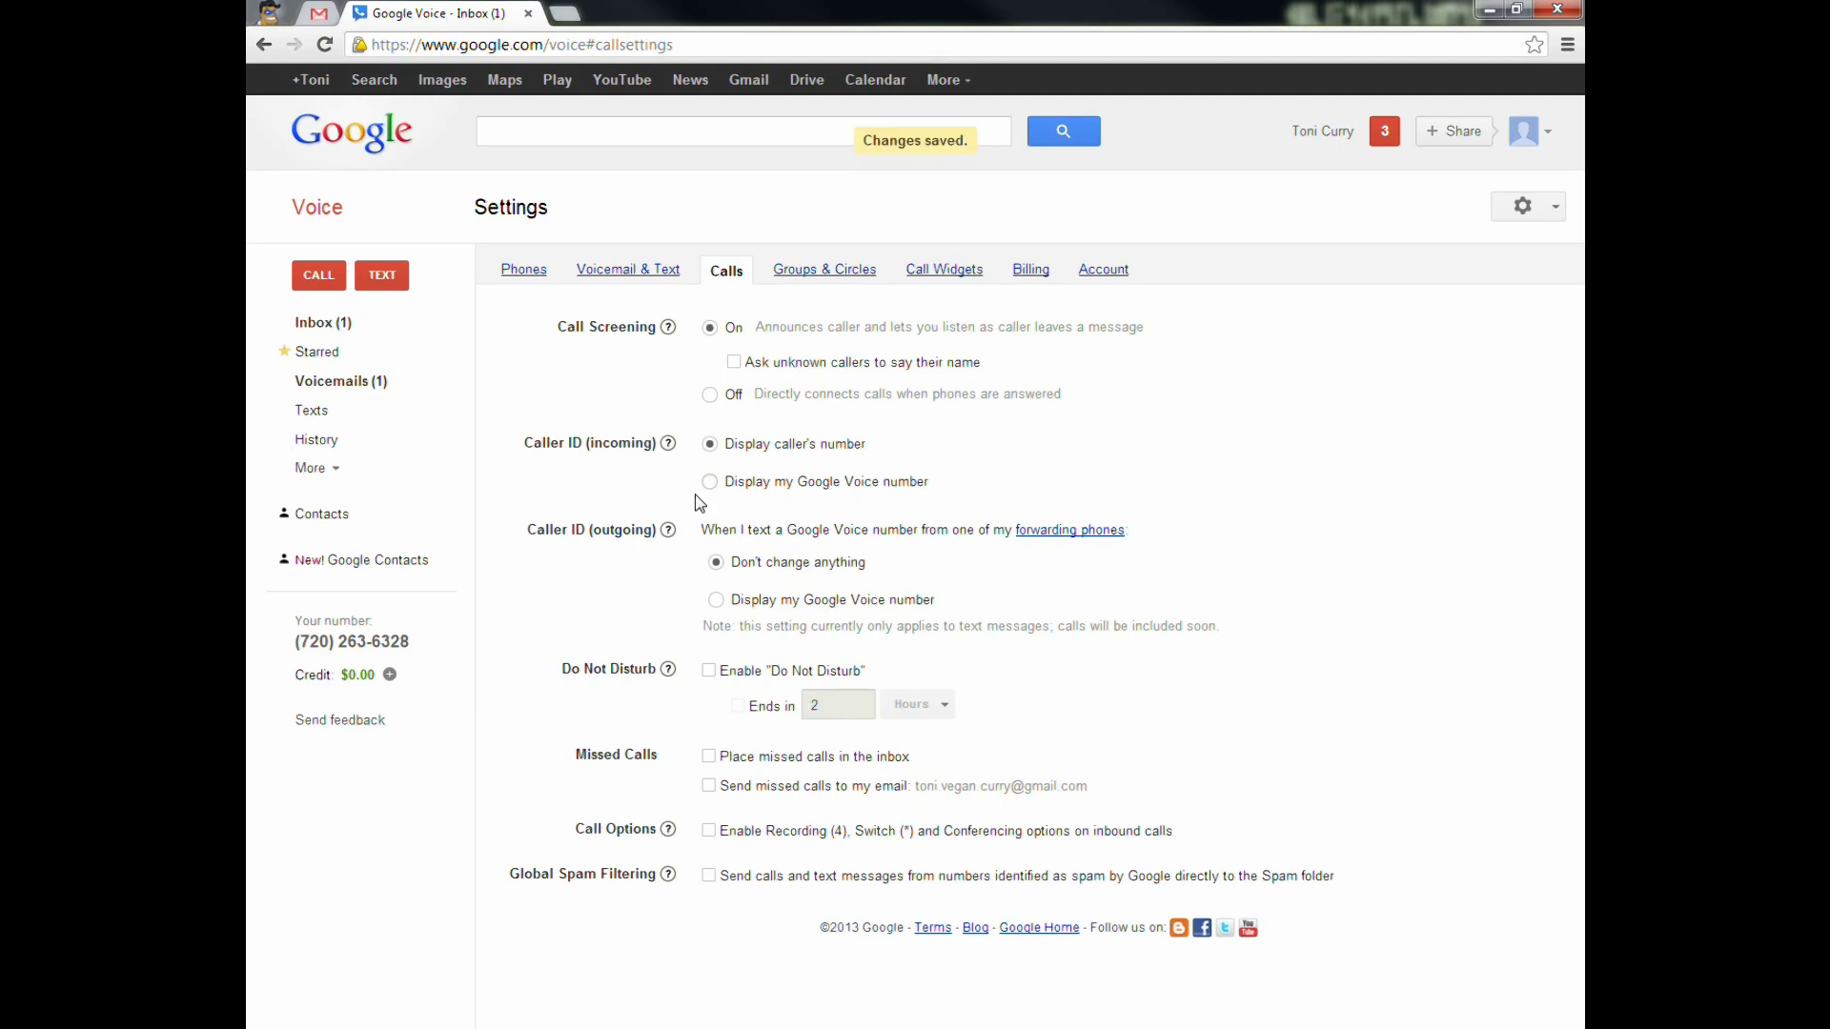
{"action": "left_click", "coordinate": [536, 276]}
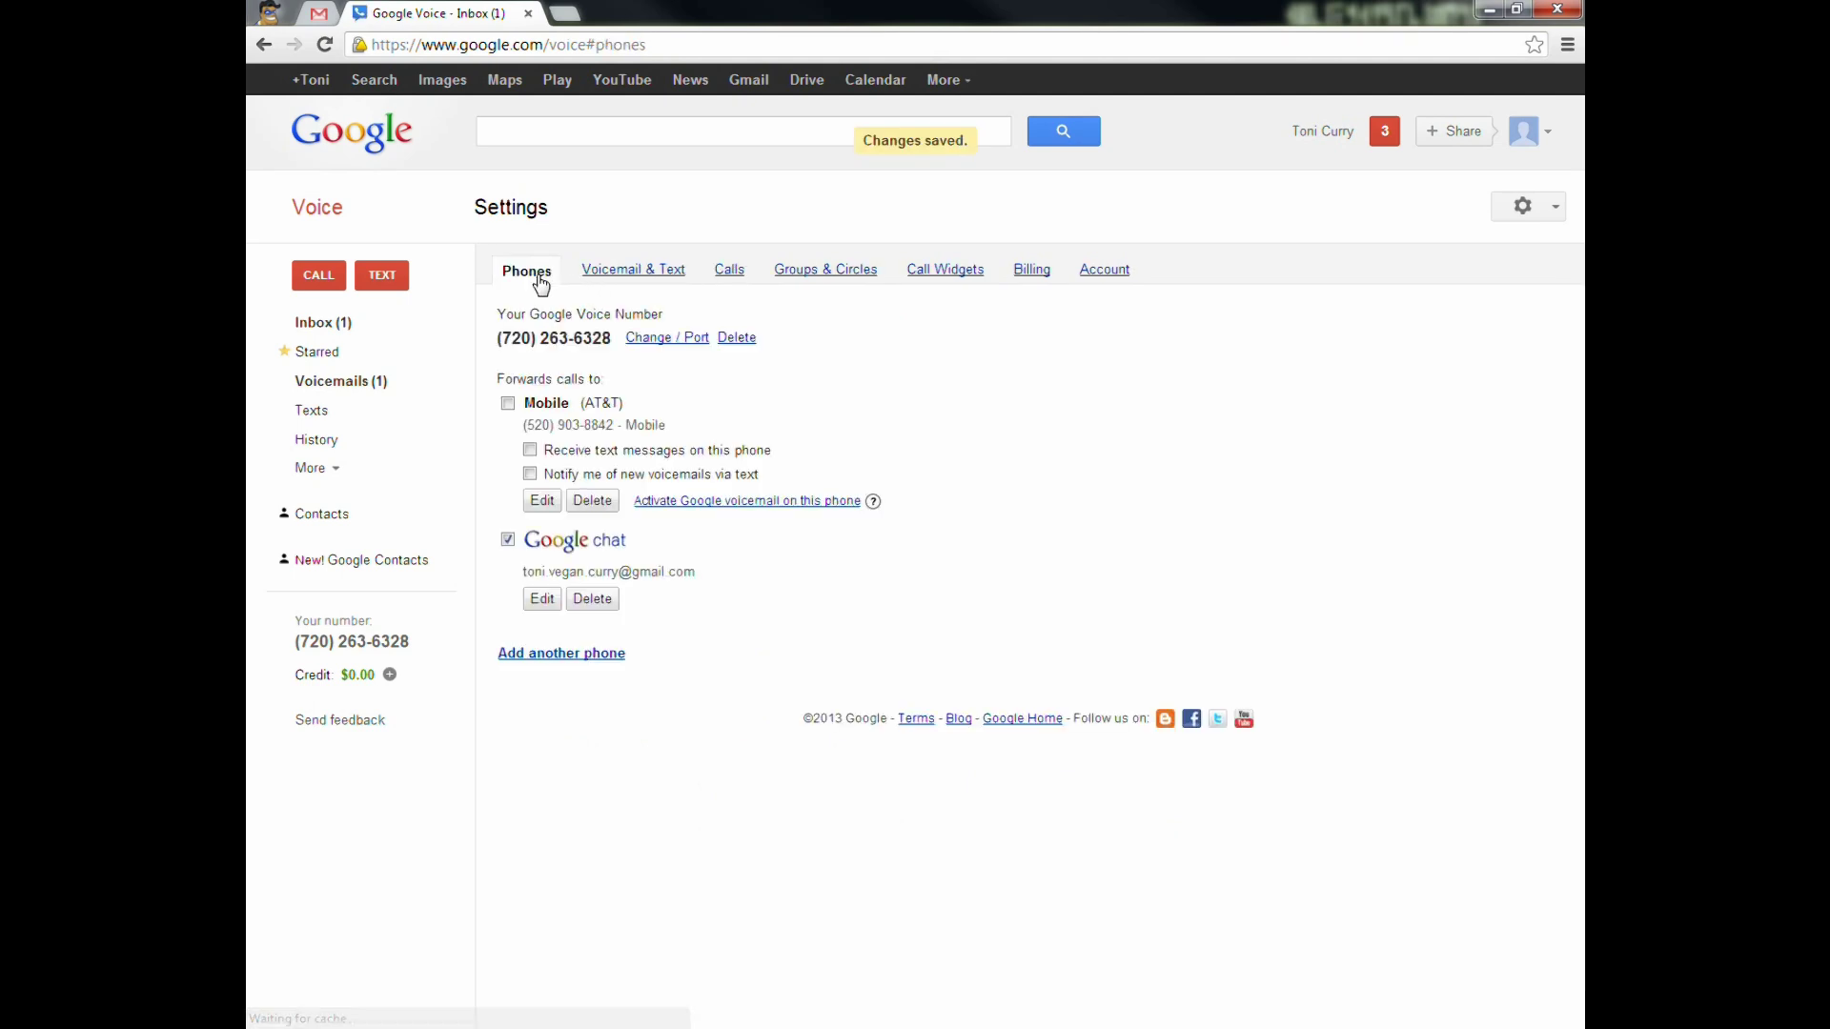
{"action": "left_click", "coordinate": [508, 404]}
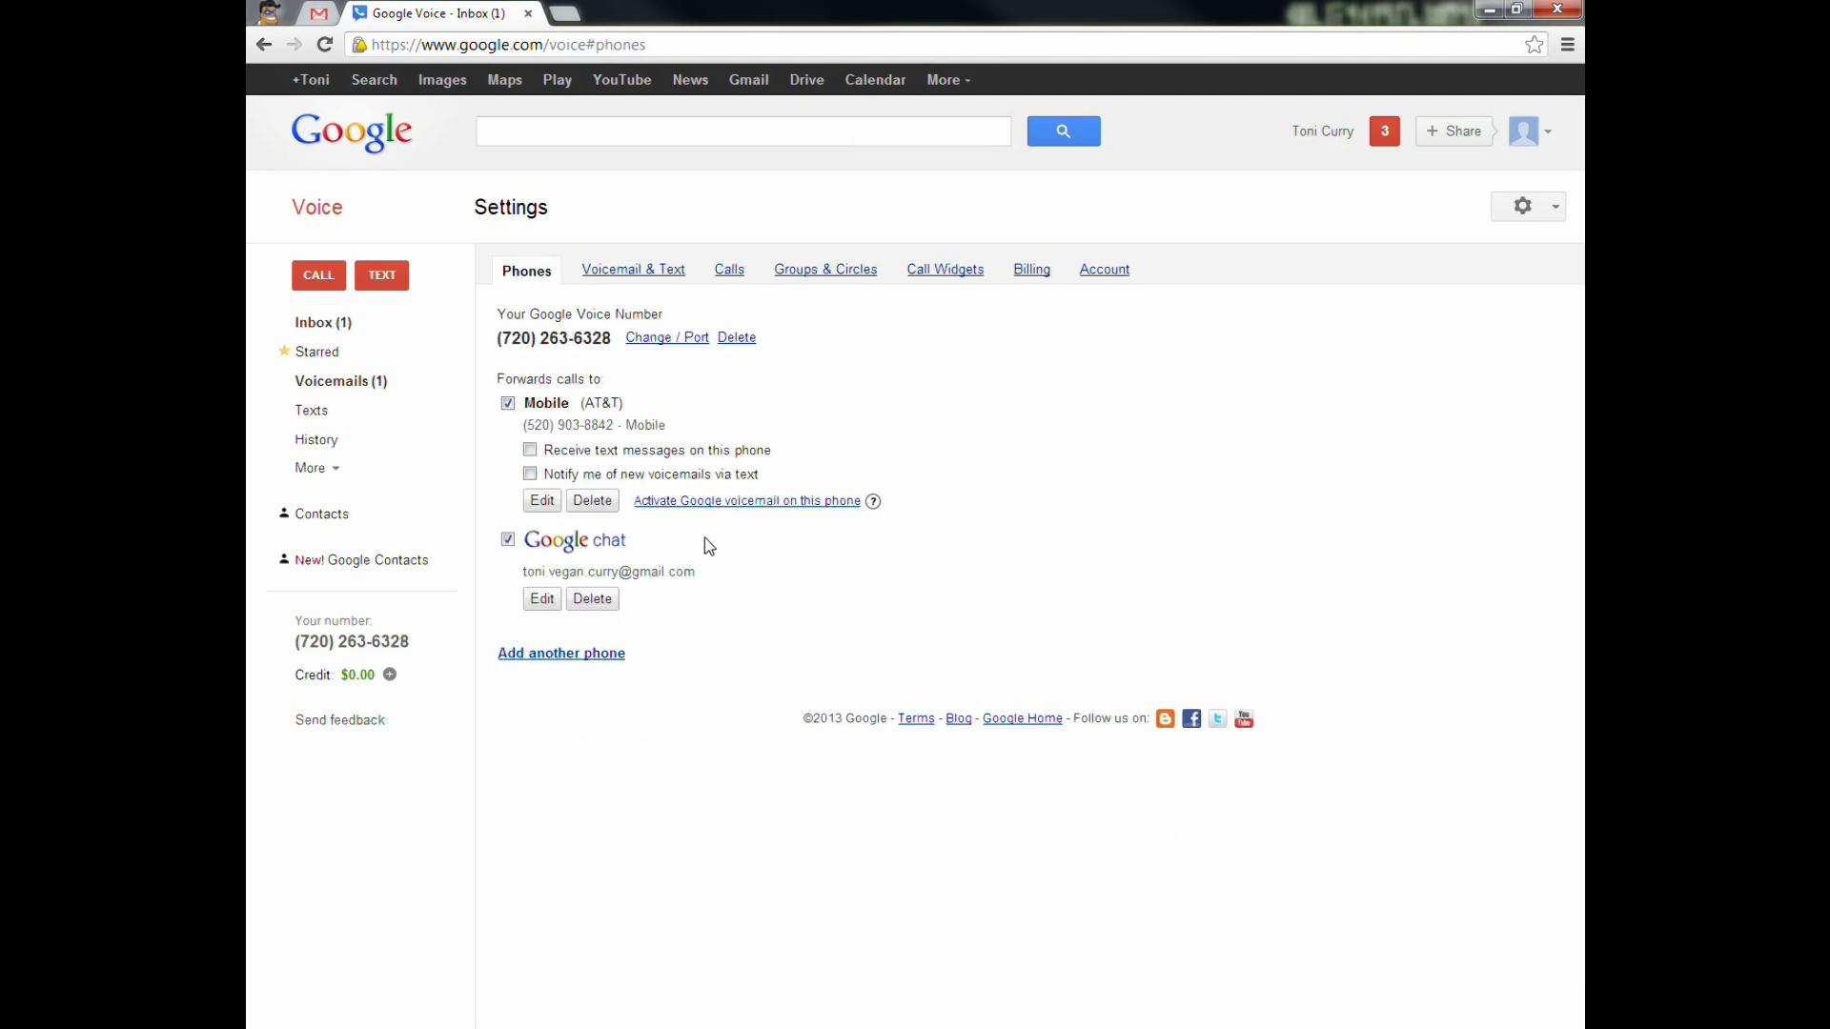